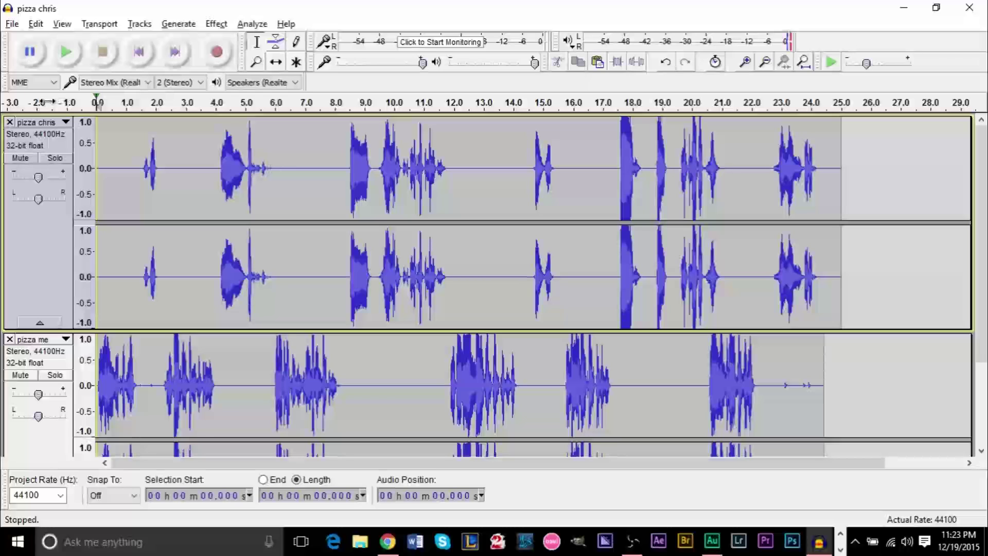
# Play back the pizza chris and pizza me tracks from the beginning
pyautogui.click(49, 103)
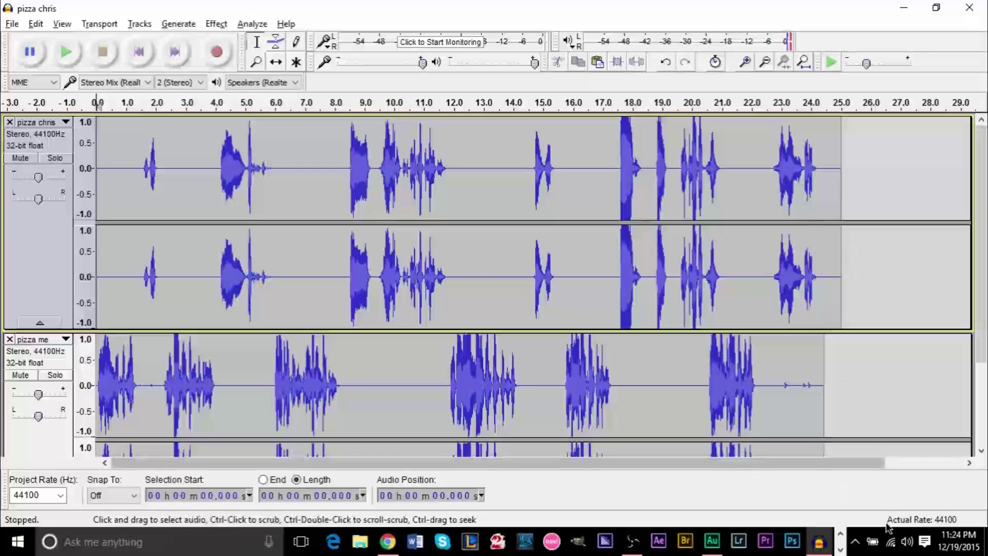
# Create a new project and import pizza chris.wav and pizza me.wav from the desktop
pyautogui.click(12, 24)
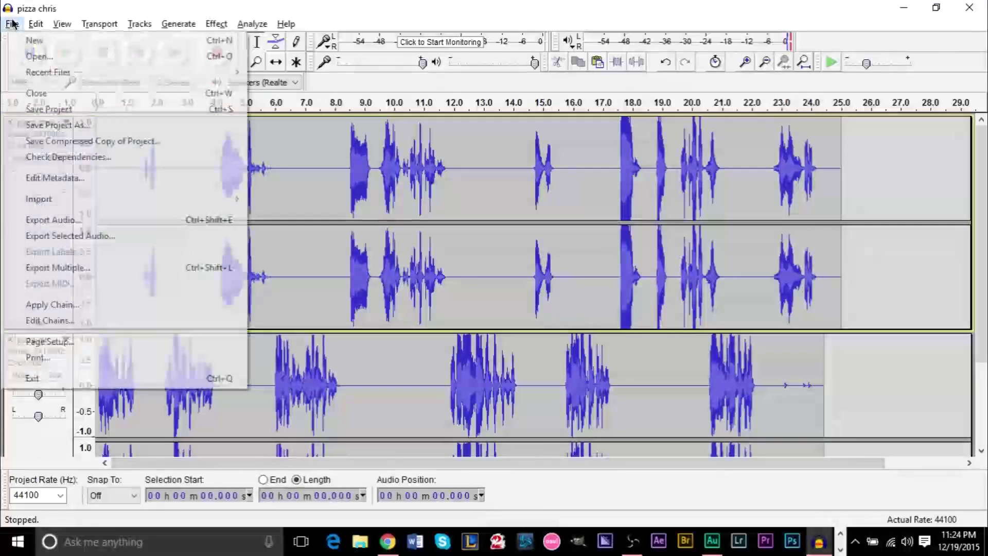
pyautogui.click(16, 41)
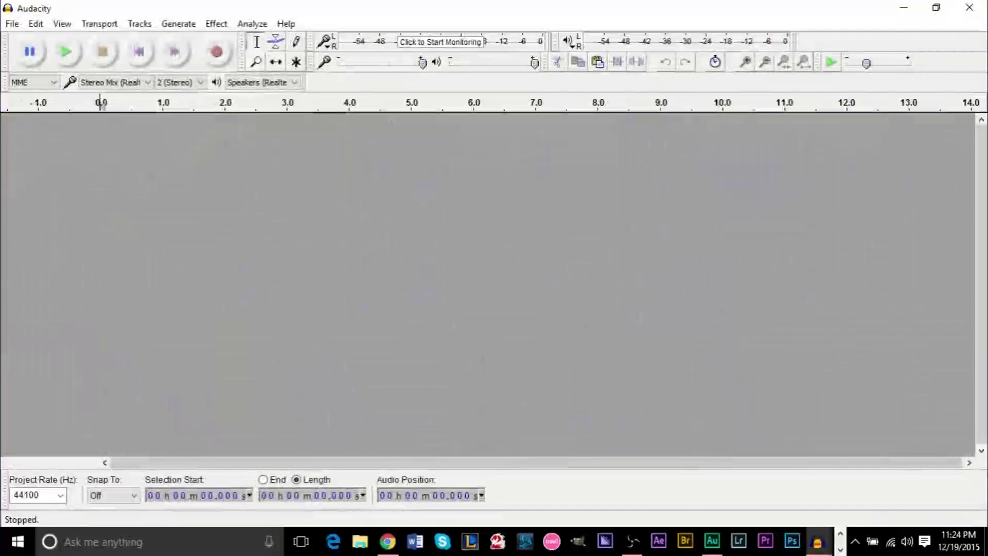
pyautogui.click(985, 540)
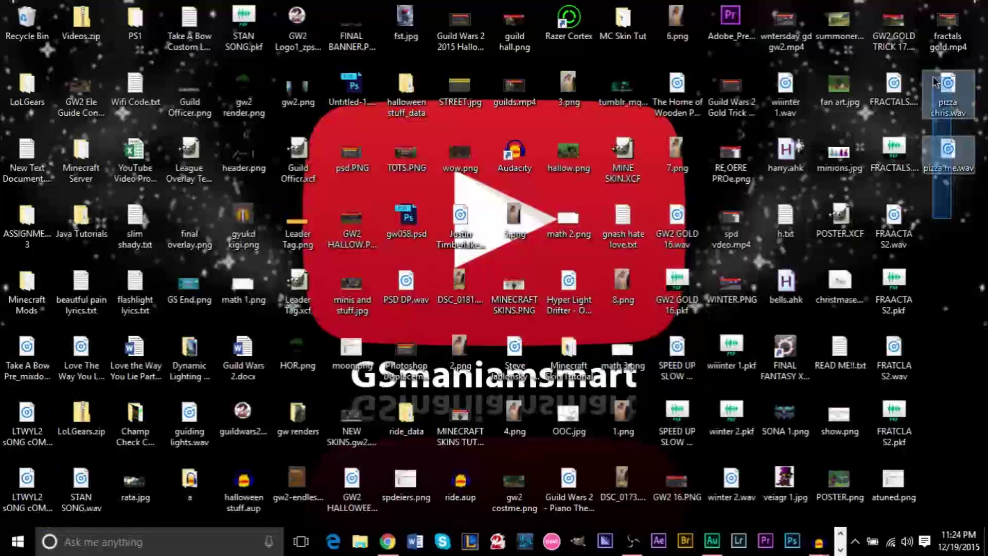
pyautogui.hotkey('alt', 'Tab')
pyautogui.moveTo(958, 193); pyautogui.dragTo(353, 175)
pyautogui.click(580, 359)
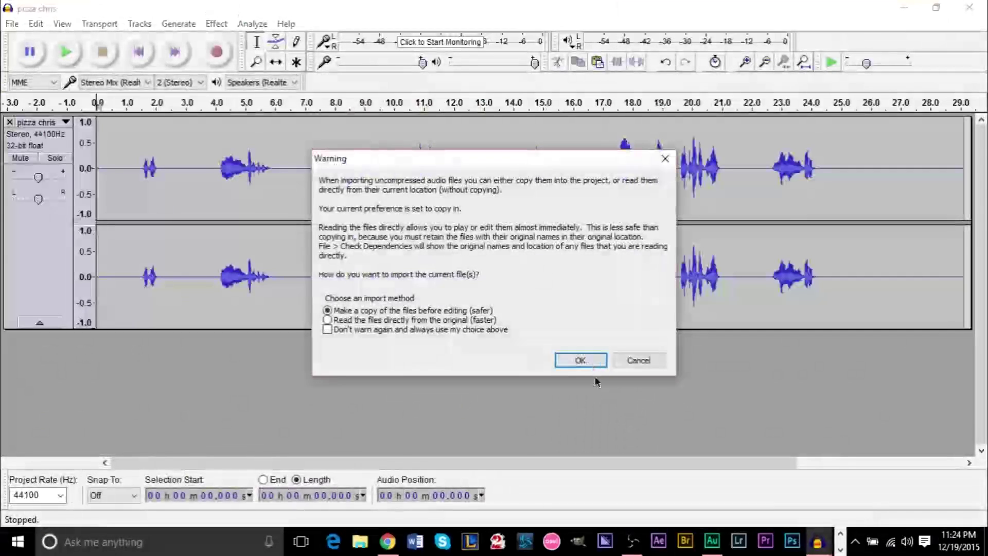
pyautogui.click(580, 359)
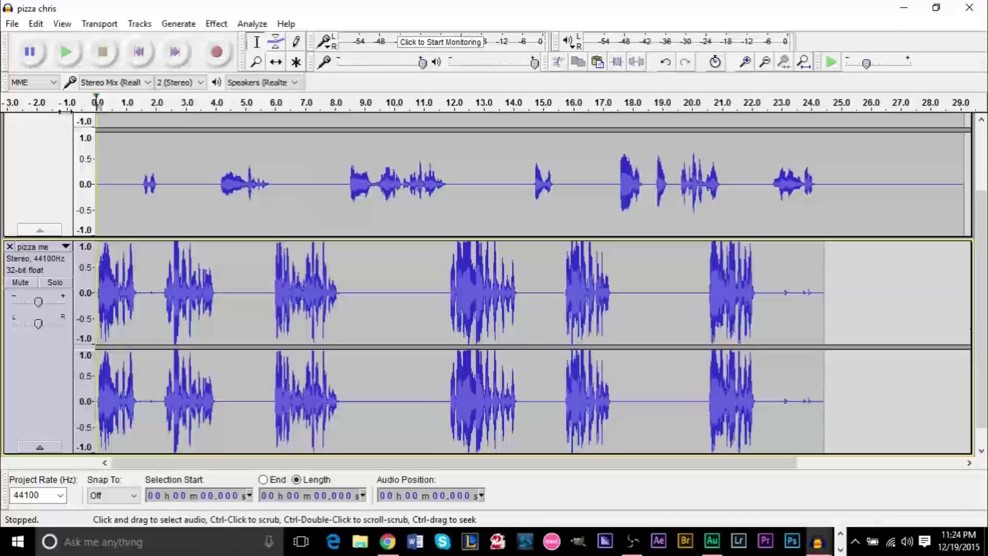
# Play the imported tracks, stop, then leave the cursor at 6.4 s in pizza chris
pyautogui.click(43, 105)
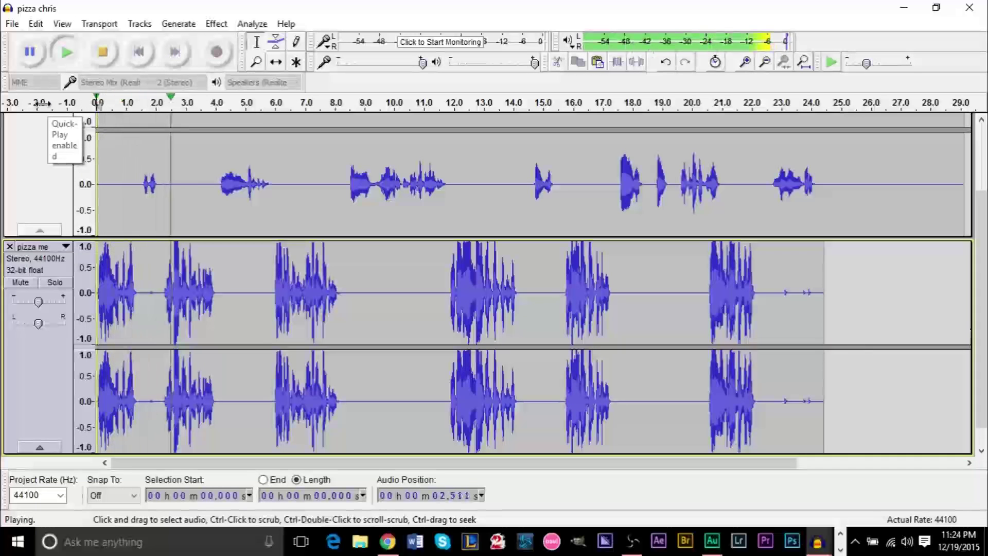
pyautogui.click(110, 60)
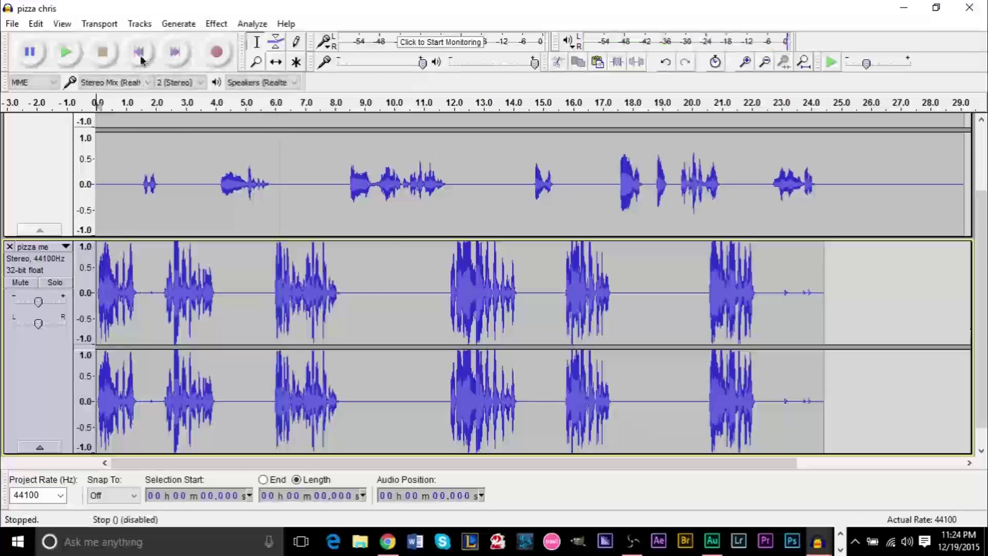
pyautogui.scroll(3, 221, 233)
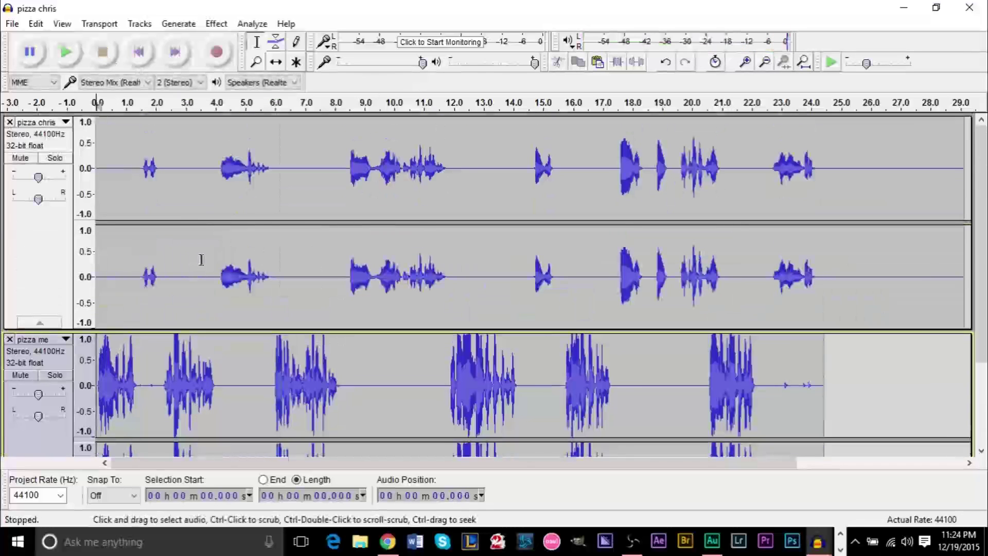
pyautogui.moveTo(214, 277); pyautogui.dragTo(278, 284)
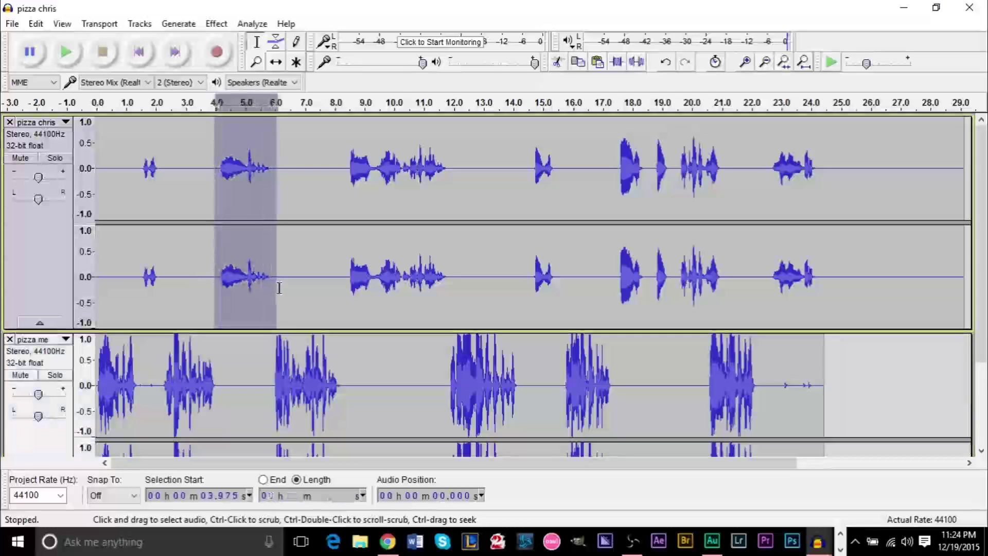
pyautogui.click(286, 283)
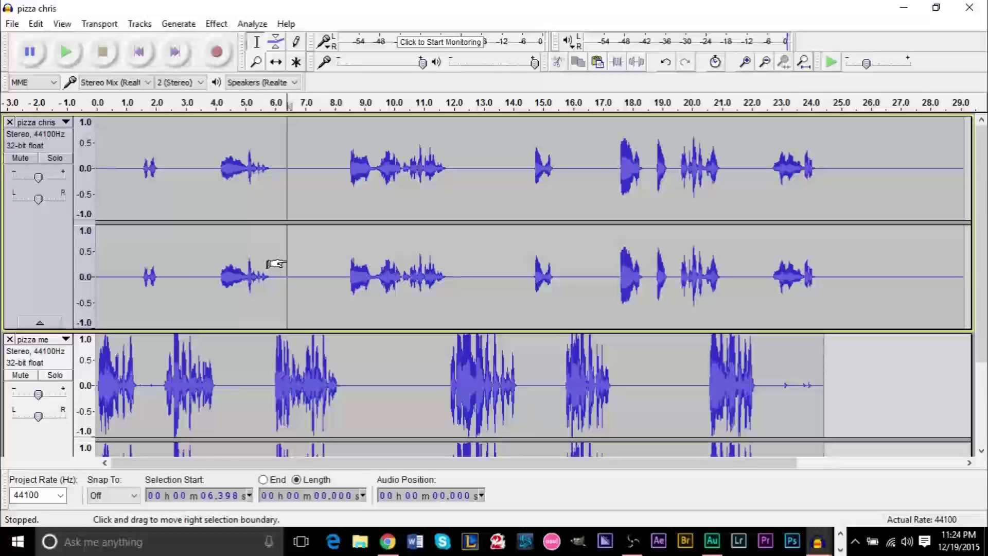
# Select the whole pizza chris track and apply the Telephone preset curve in Draw Curves mode
pyautogui.click(16, 274)
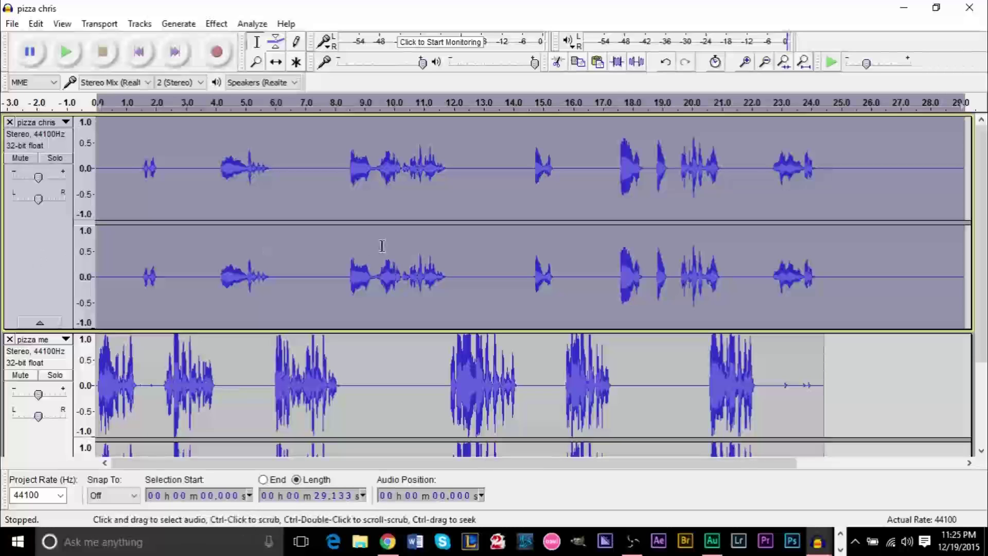
pyautogui.click(219, 25)
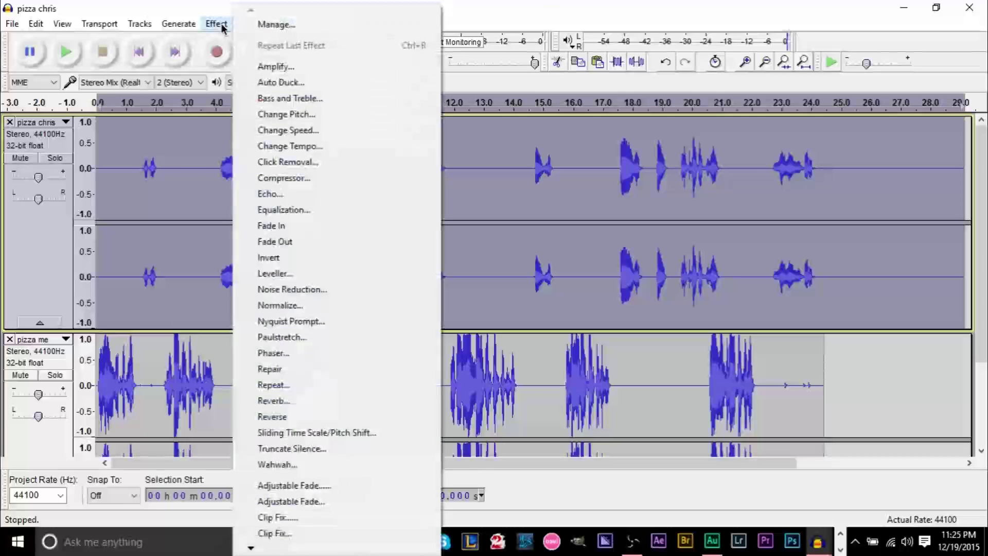
pyautogui.click(301, 209)
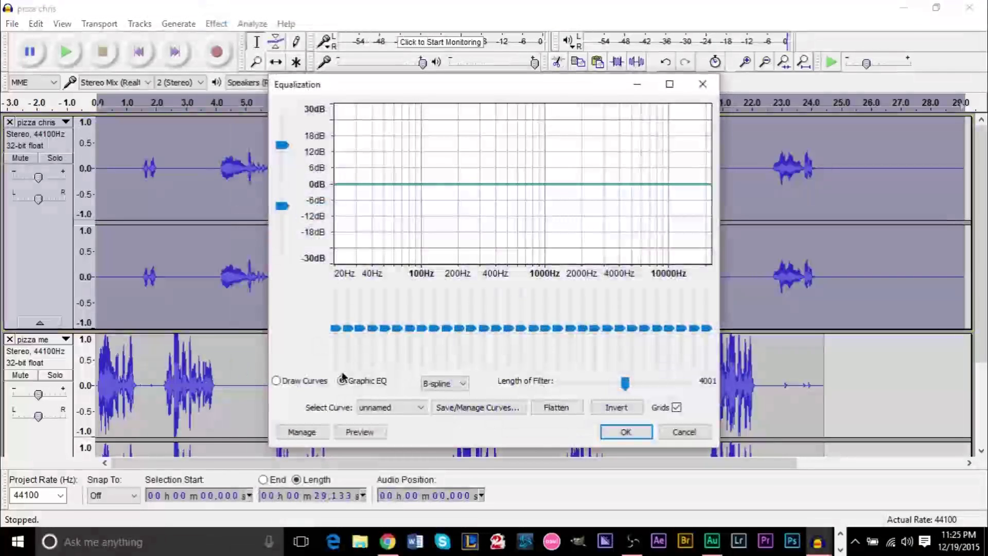
pyautogui.click(277, 381)
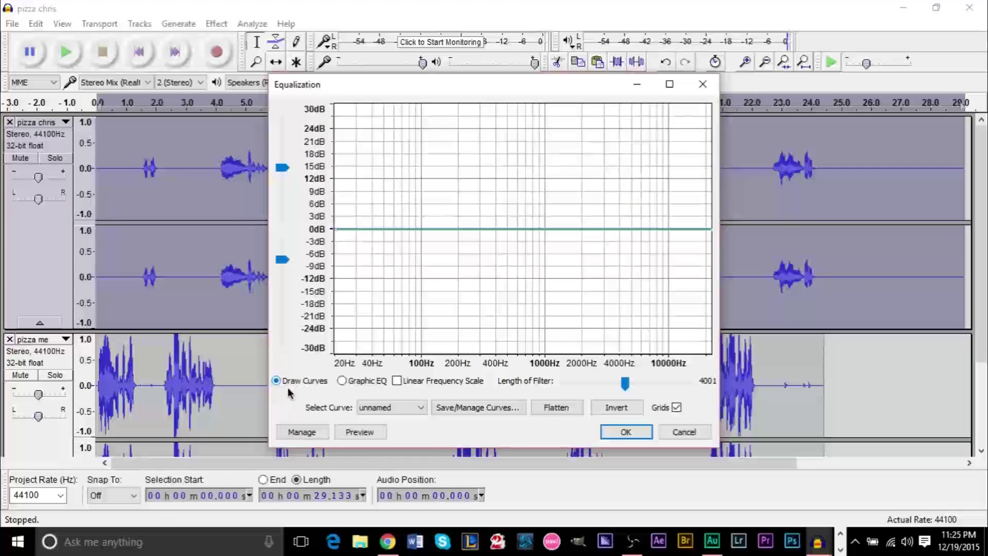
pyautogui.click(367, 409)
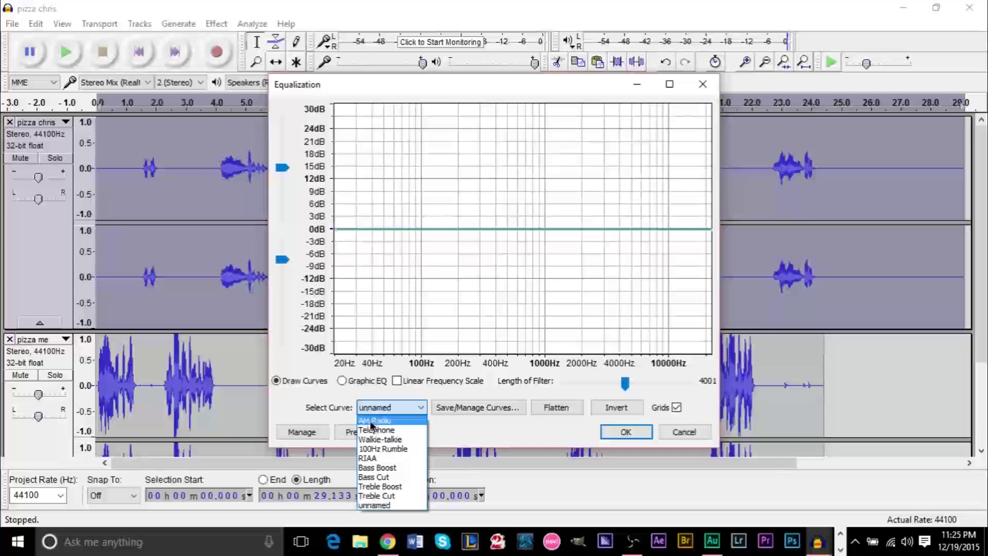
pyautogui.click(375, 429)
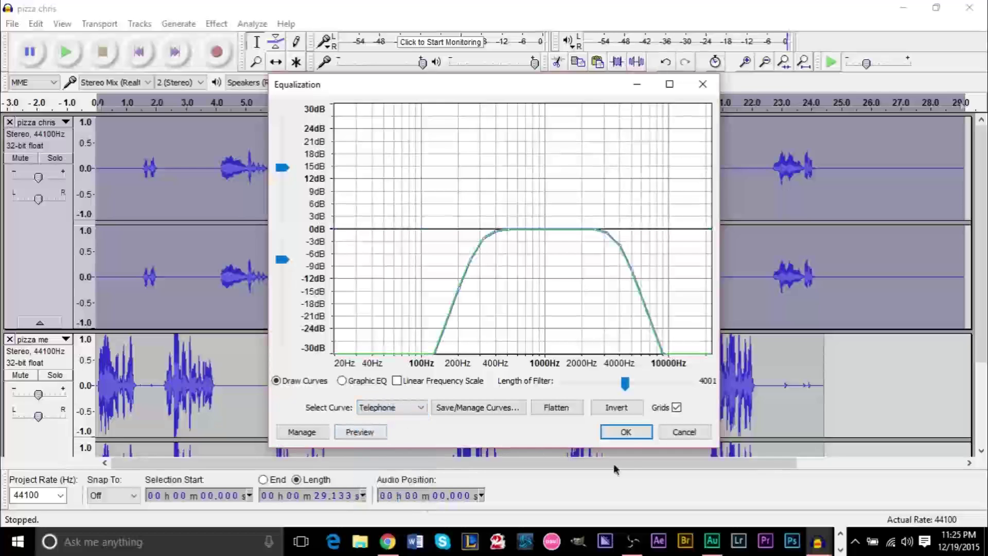
pyautogui.click(628, 435)
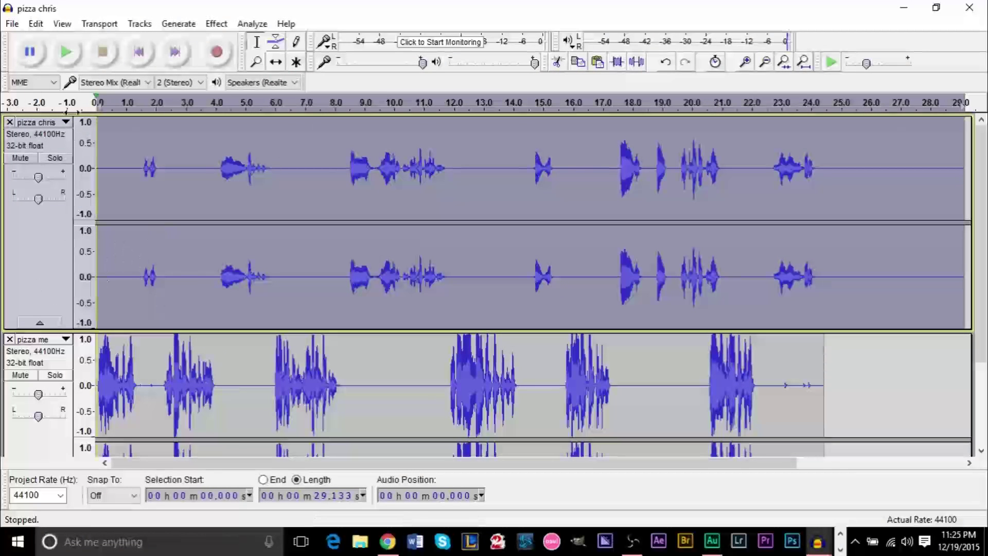
pyautogui.click(139, 52)
pyautogui.click(66, 50)
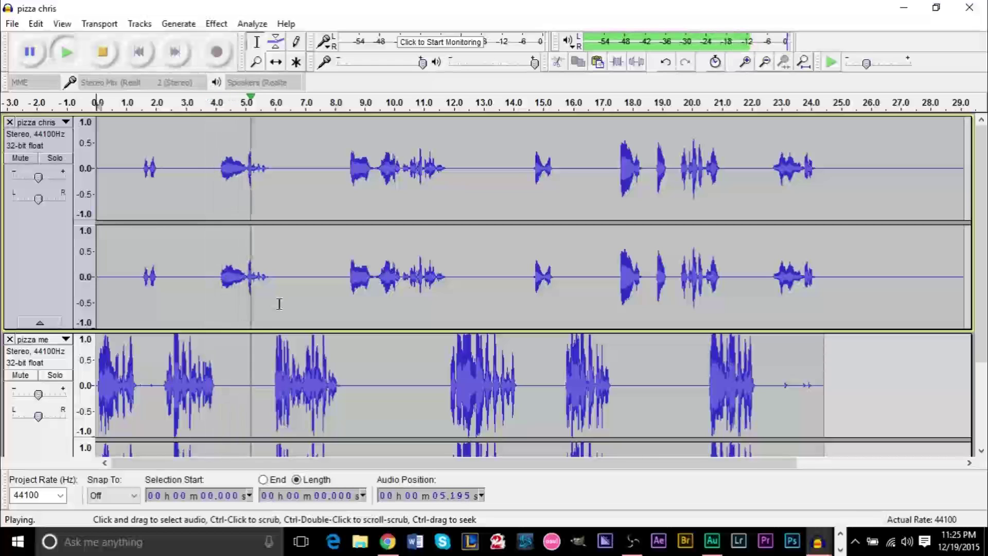
pyautogui.press('space')
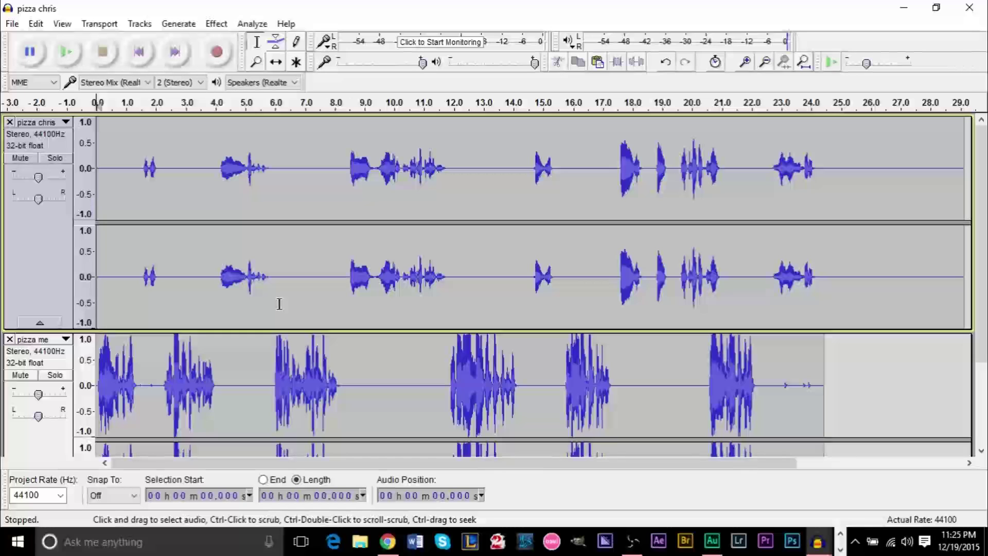
pyautogui.doubleClick(280, 303)
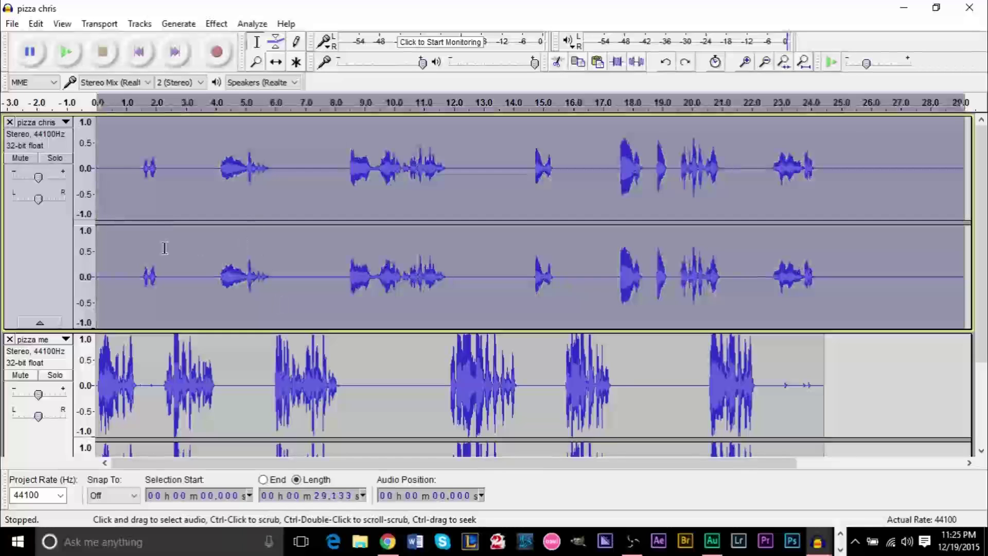
pyautogui.hotkey('ctrl', 'z')
pyautogui.hotkey('ctrl', 'y')
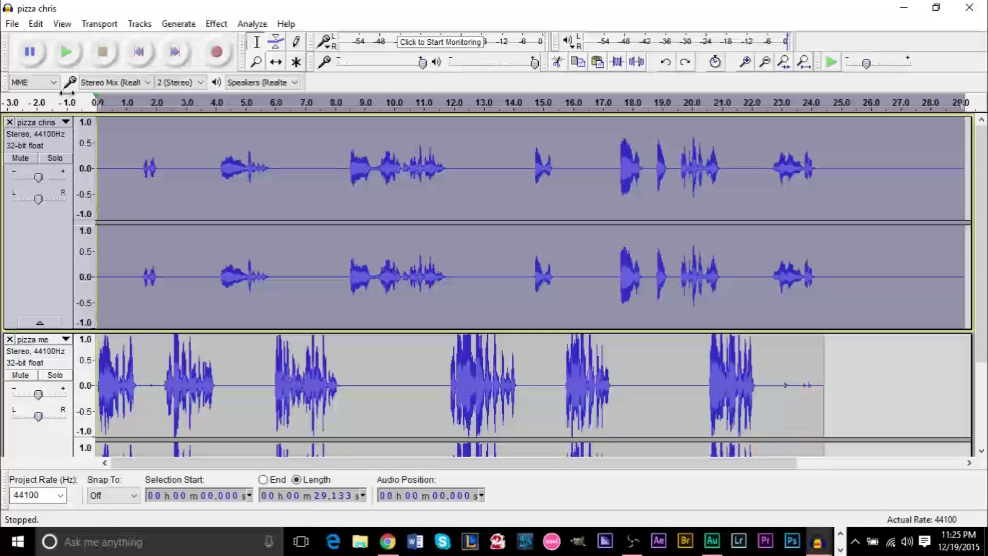
# On a linear frequency scale, raise the flat EQ curve about +25 dB to boost pizza chris
pyautogui.click(66, 52)
pyautogui.press('space')
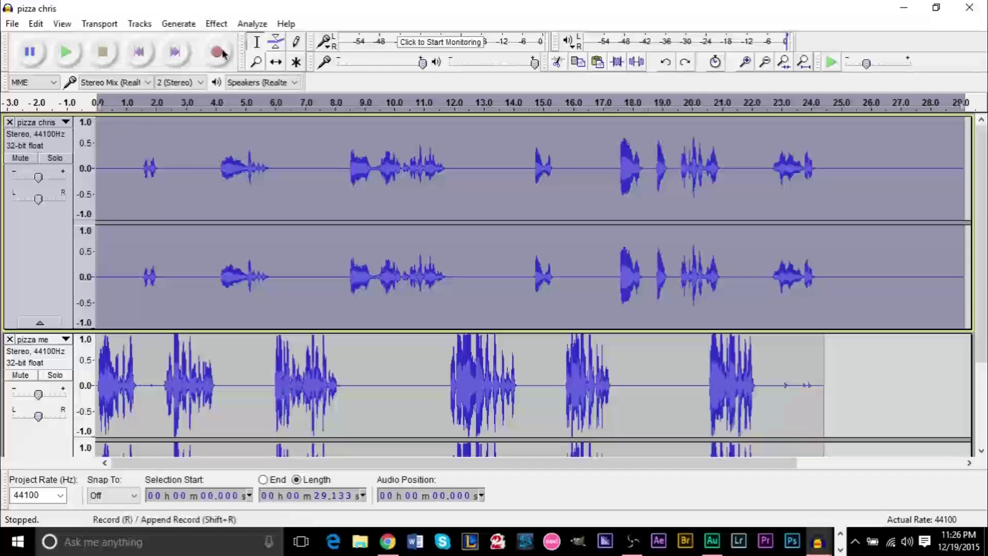
pyautogui.click(216, 24)
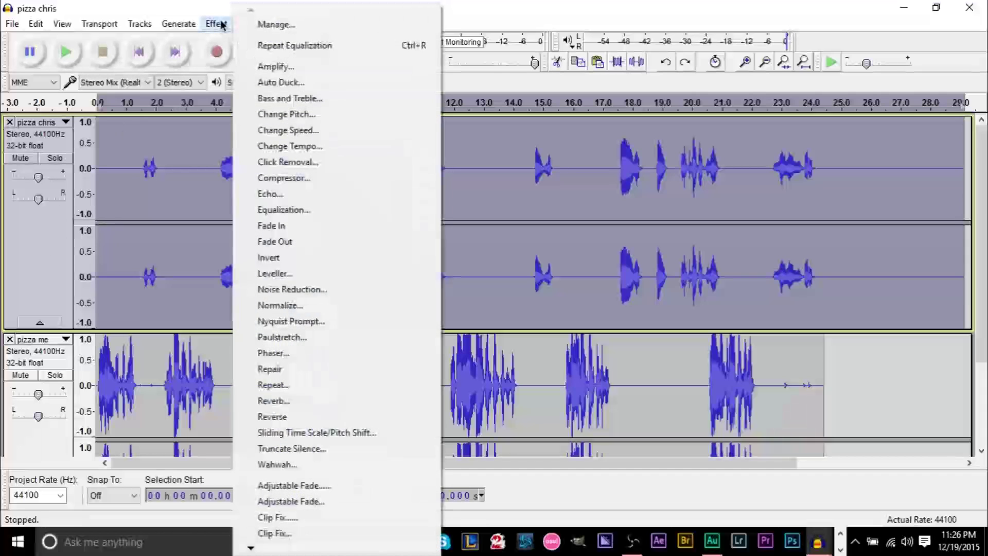
pyautogui.click(286, 209)
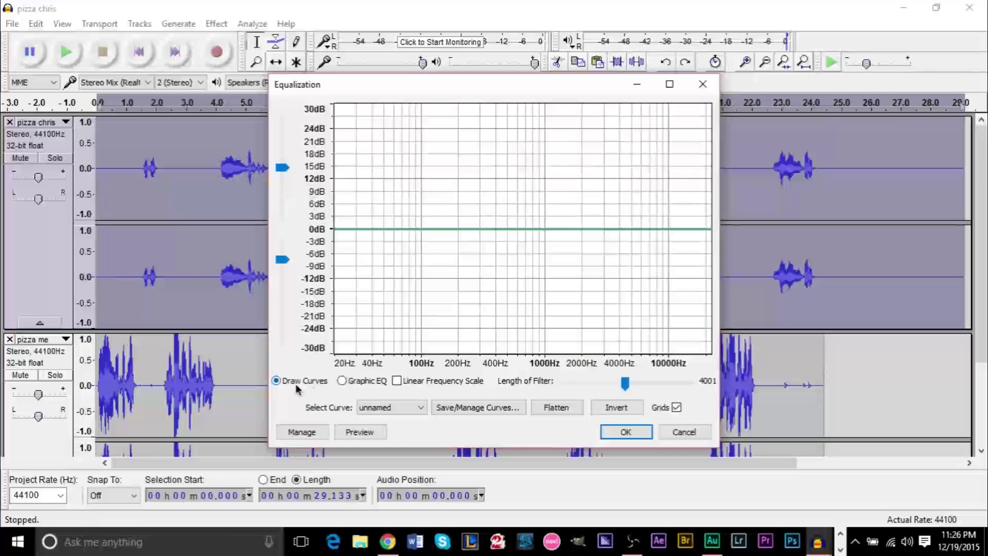
pyautogui.click(396, 381)
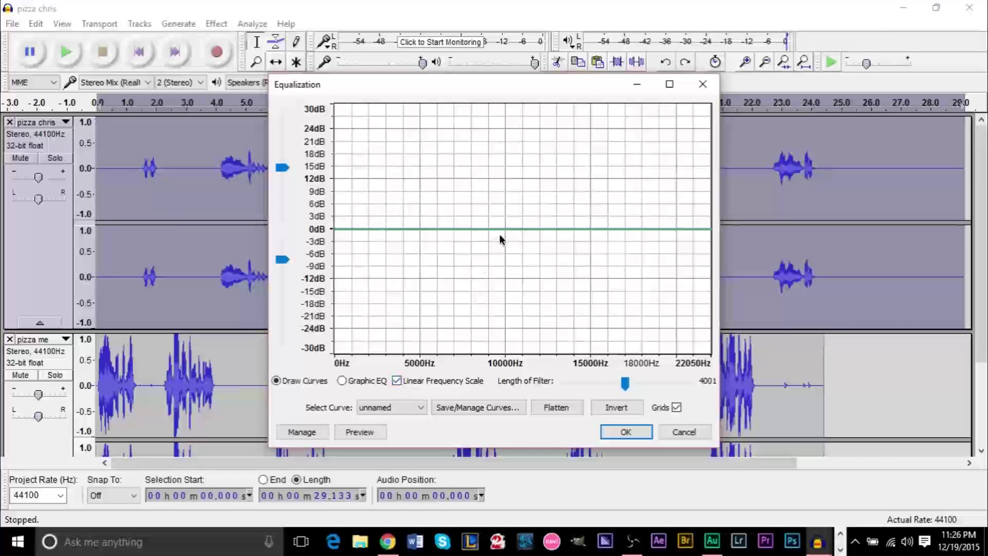
pyautogui.moveTo(505, 228)
pyautogui.mouseDown()
pyautogui.moveTo(513, 117)
pyautogui.moveTo(516, 126)
pyautogui.mouseUp()
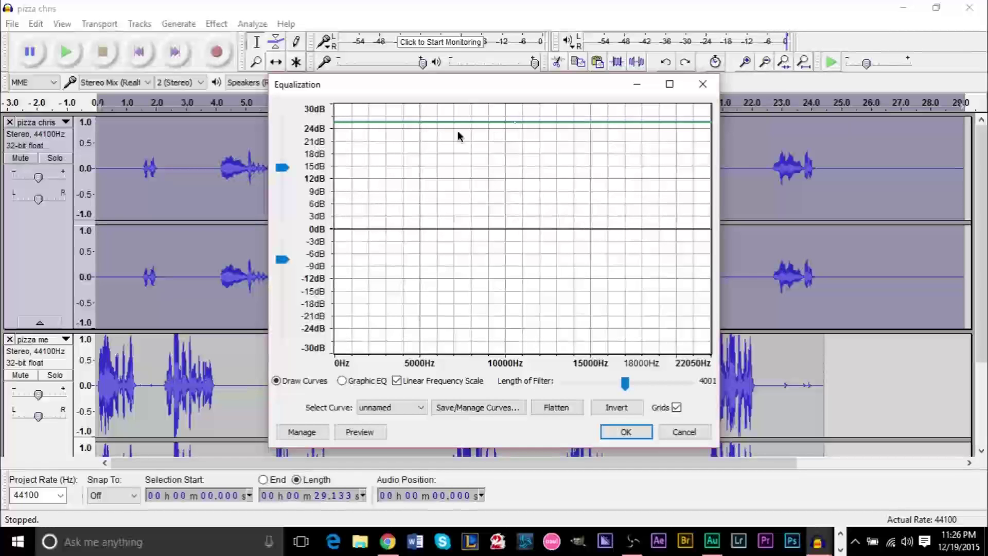
pyautogui.click(619, 435)
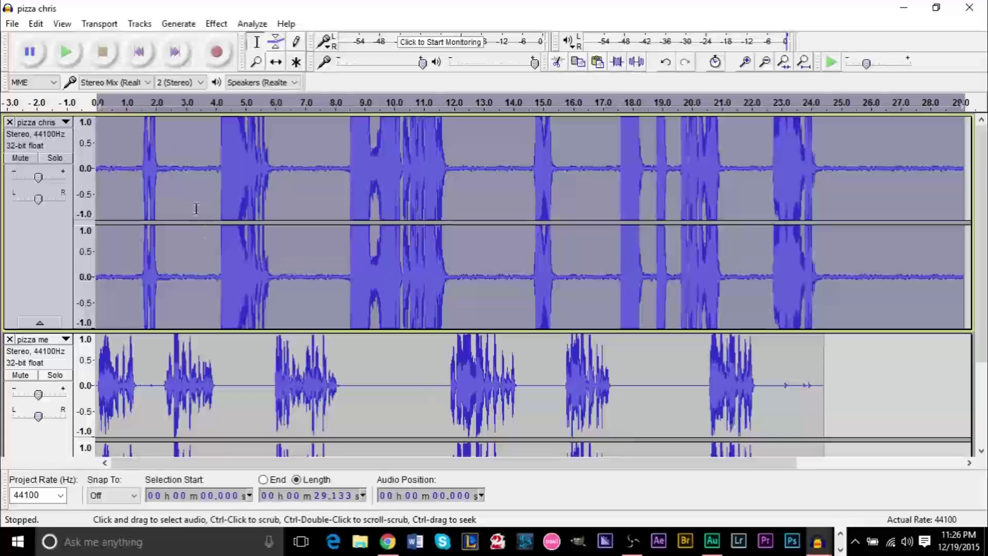
pyautogui.click(222, 25)
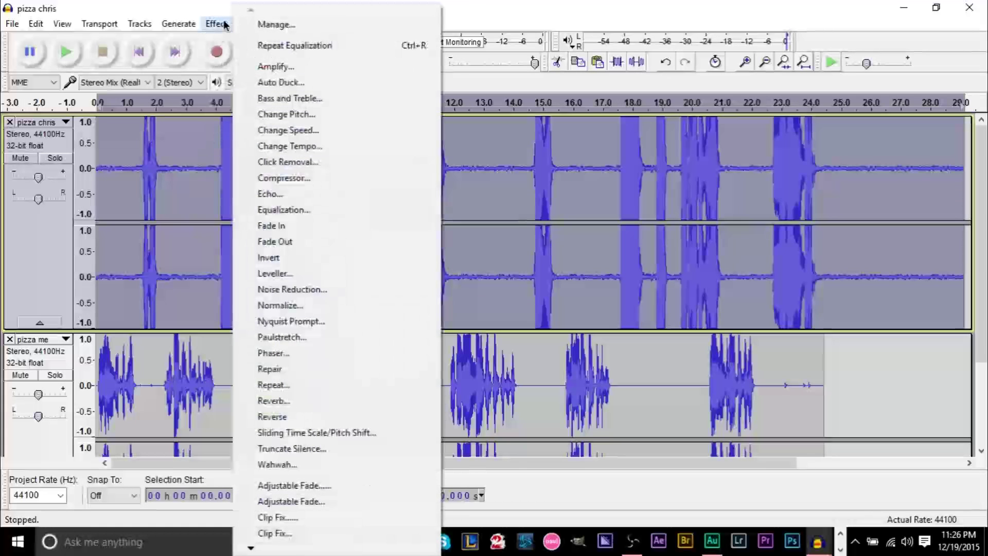
pyautogui.click(285, 46)
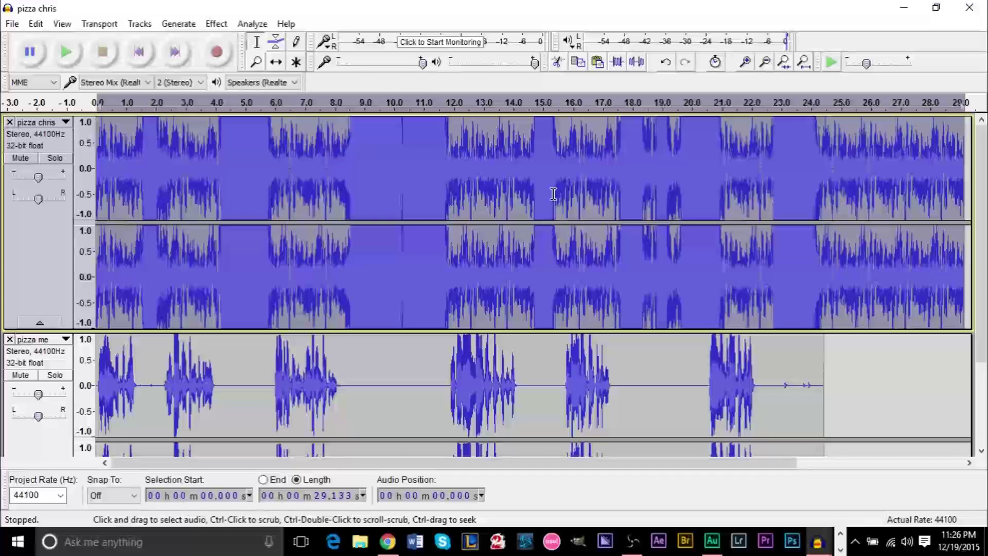
pyautogui.hotkey('ctrl', 'z')
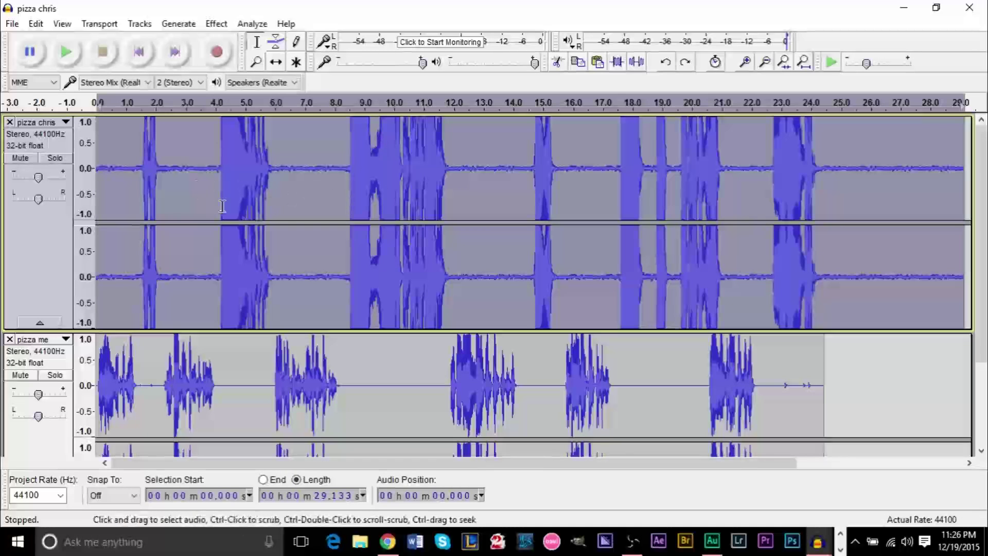
pyautogui.press('space')
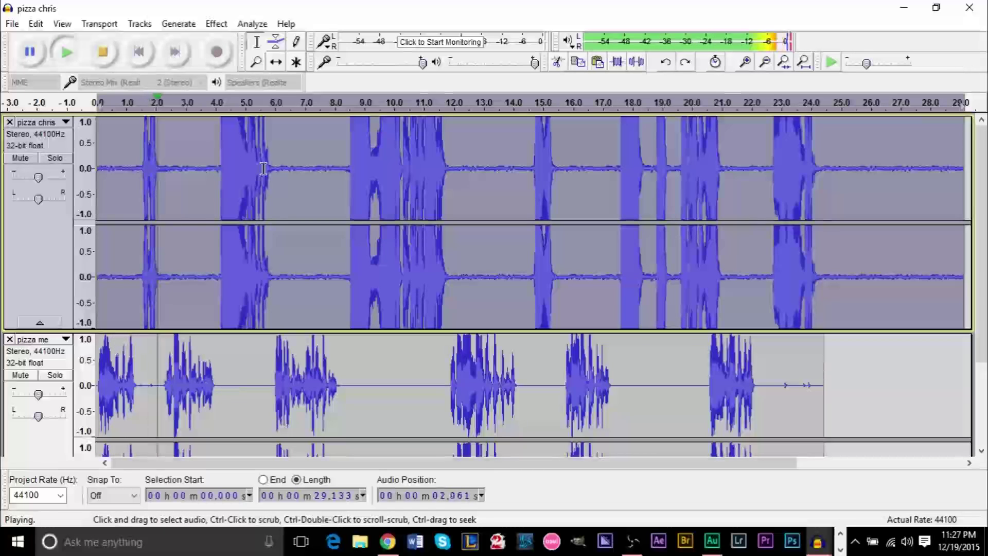
pyautogui.press('space')
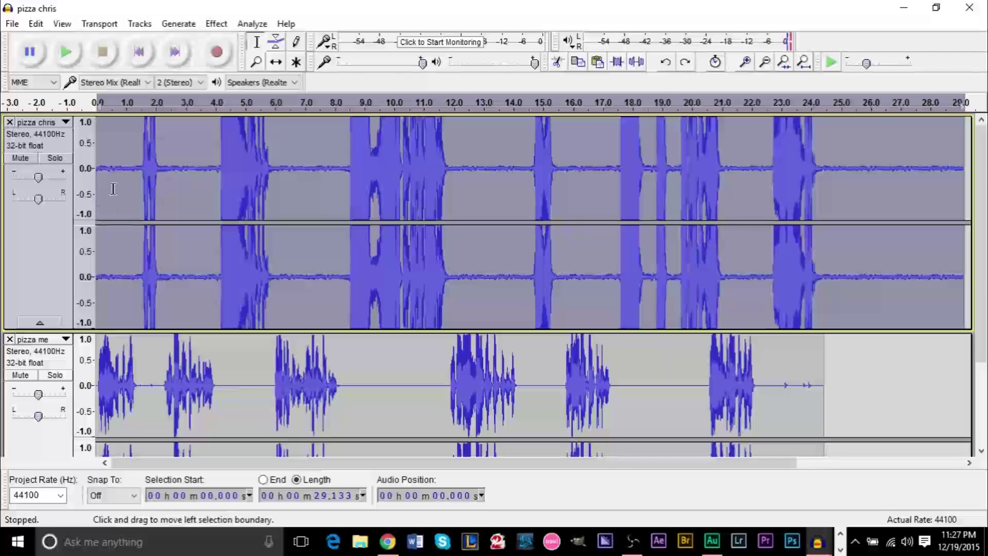
# Repeat the last equalization on pizza chris, then undo it
pyautogui.click(219, 24)
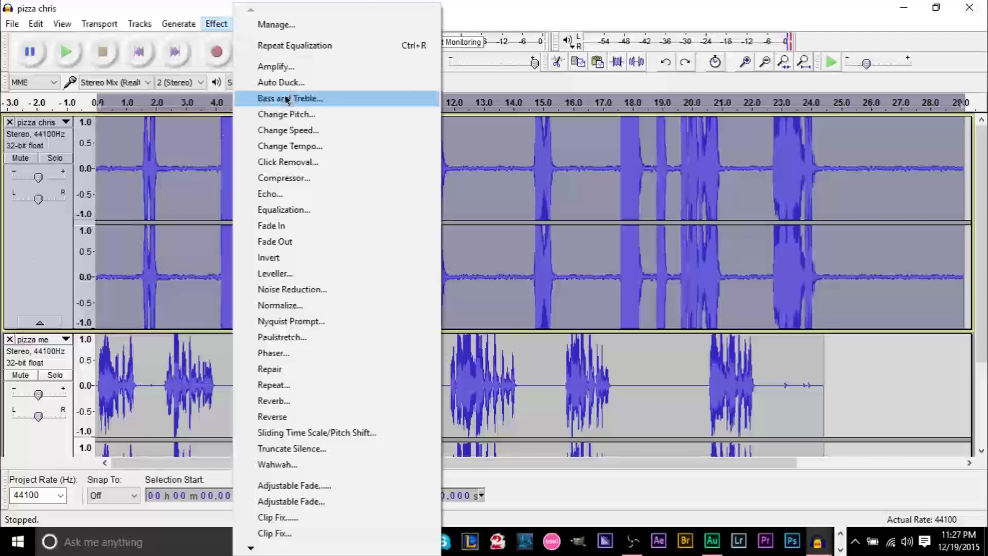
pyautogui.click(324, 45)
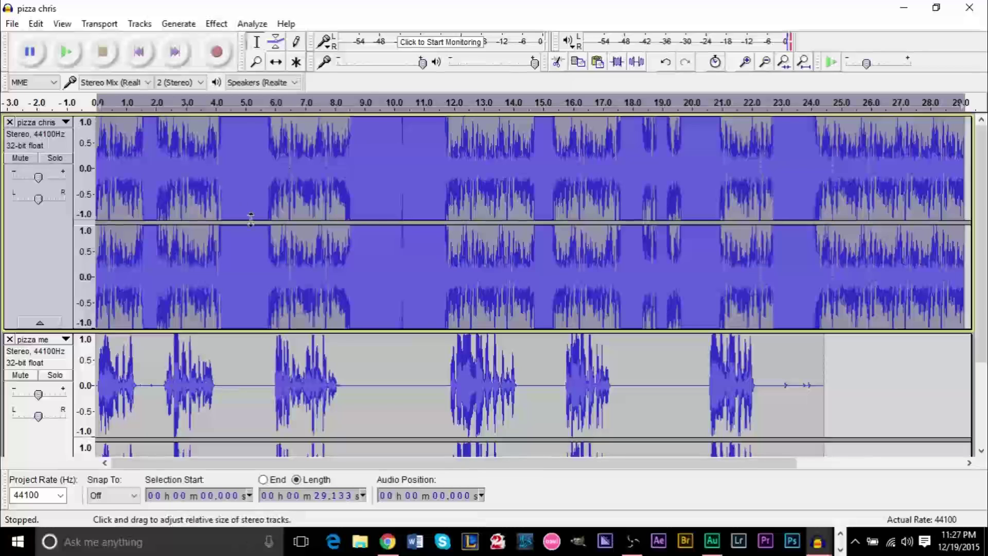
pyautogui.hotkey('ctrl', 'z')
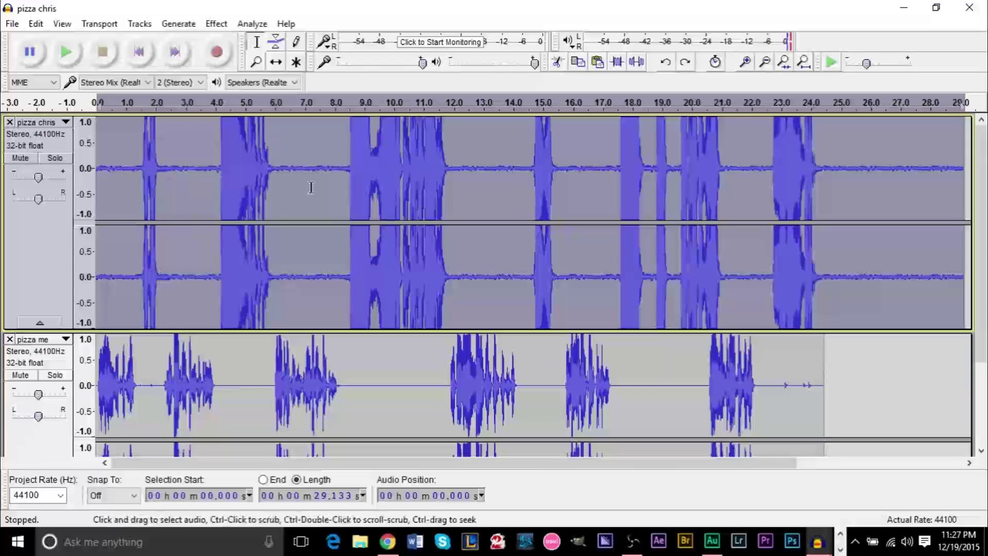
# Apply a High Pass Filter at 1000 Hz with 6 dB rolloff and listen
pyautogui.click(216, 26)
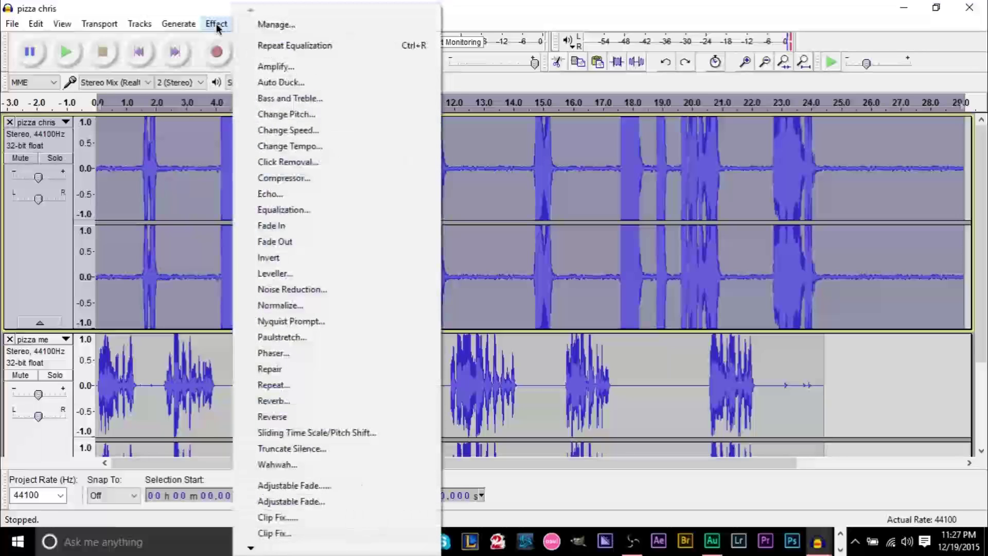
pyautogui.moveTo(288, 549)
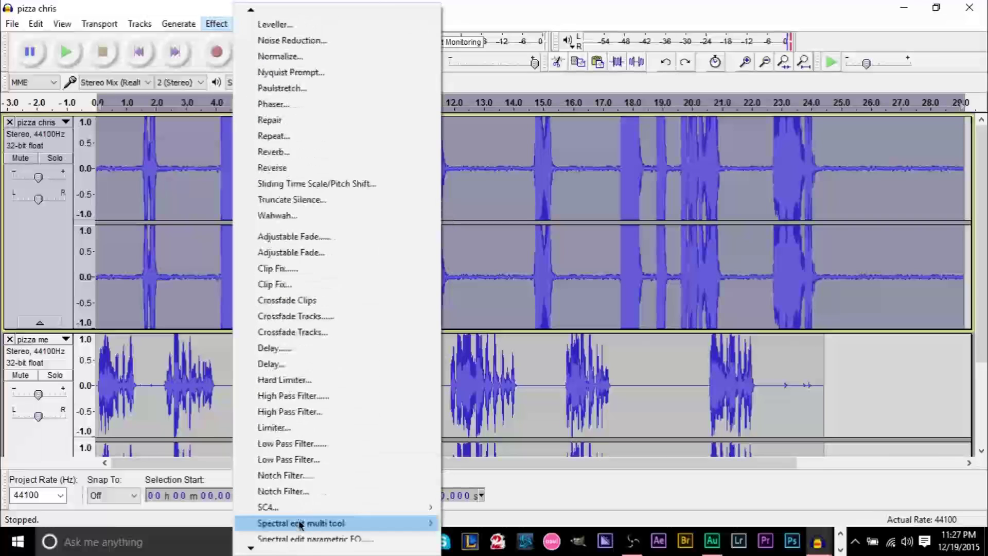
pyautogui.click(332, 397)
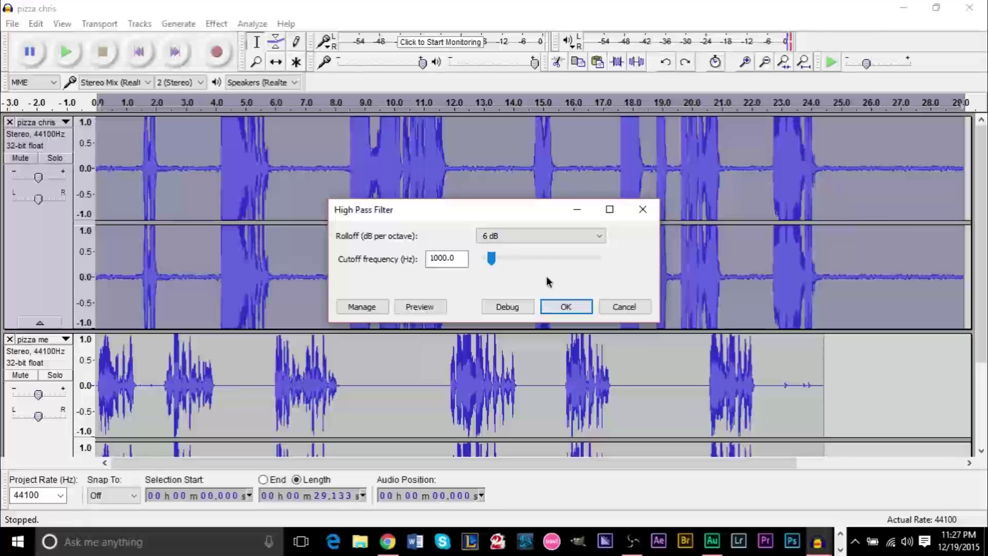
pyautogui.click(565, 307)
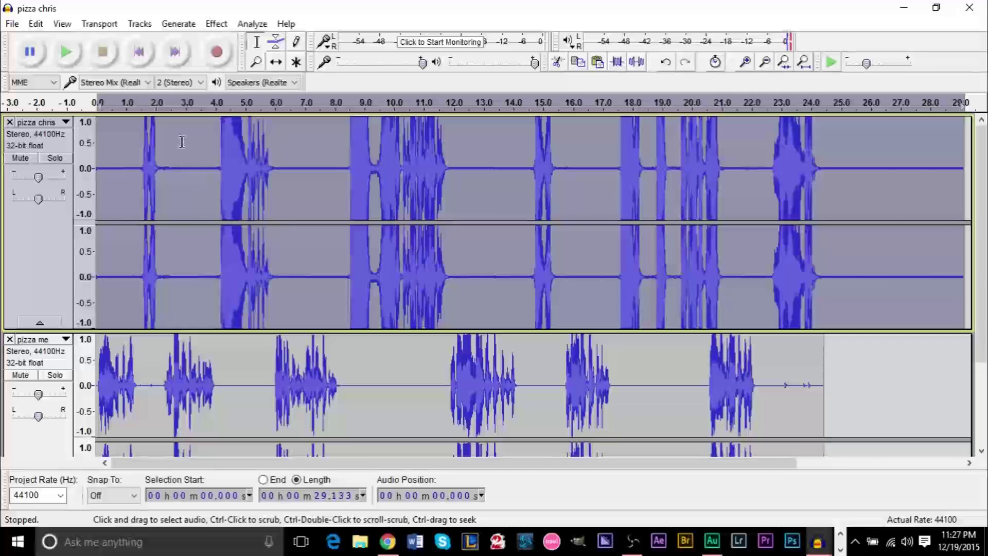
pyautogui.press('space')
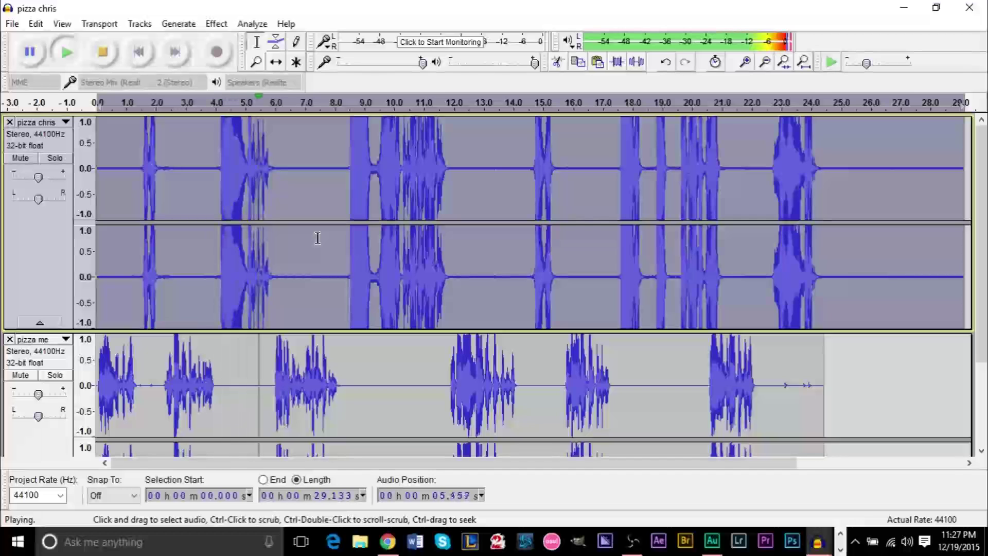
pyautogui.press('space')
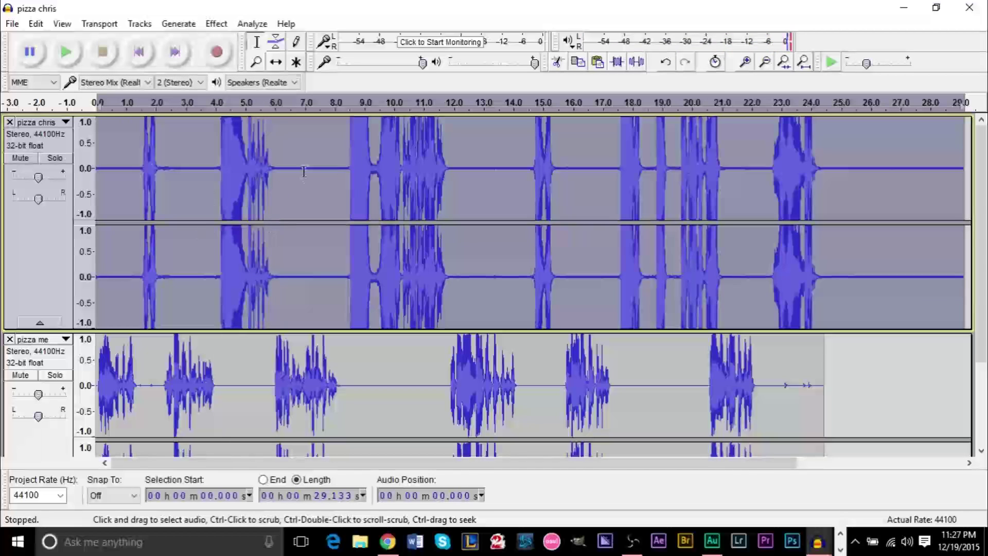
# Apply a Low Pass Filter at 1000 Hz with 6 dB rolloff, then play and stop
pyautogui.click(217, 24)
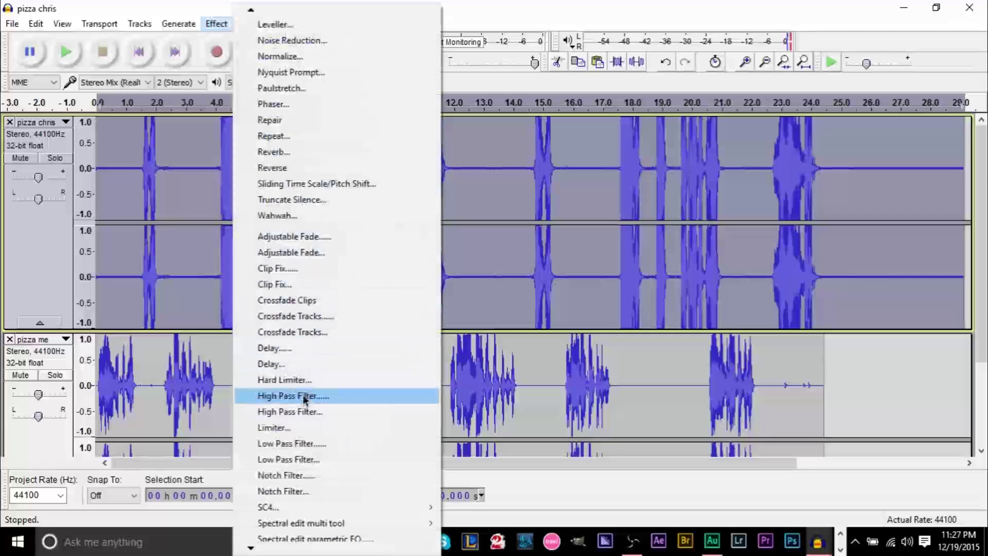
pyautogui.click(307, 459)
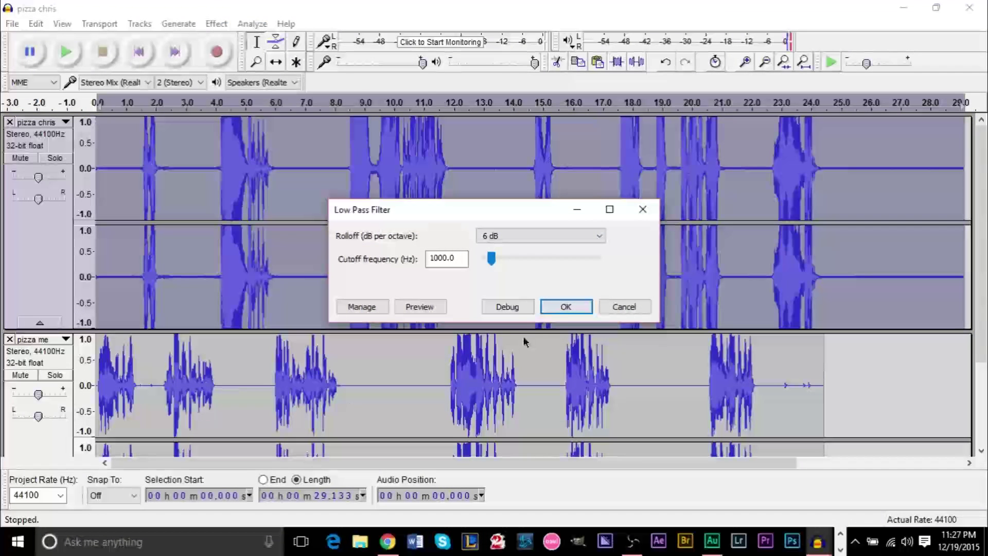
pyautogui.click(558, 304)
pyautogui.press('space')
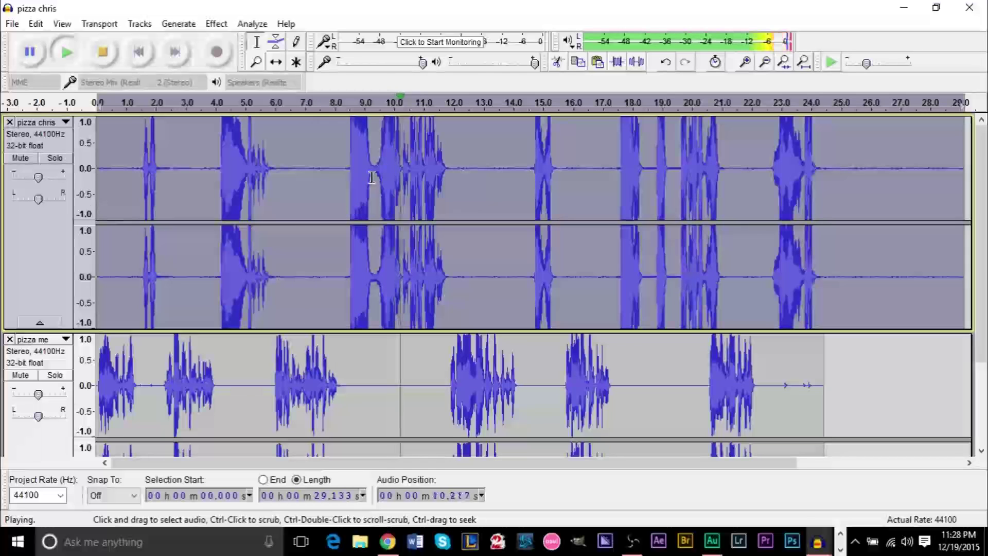
pyautogui.press('space')
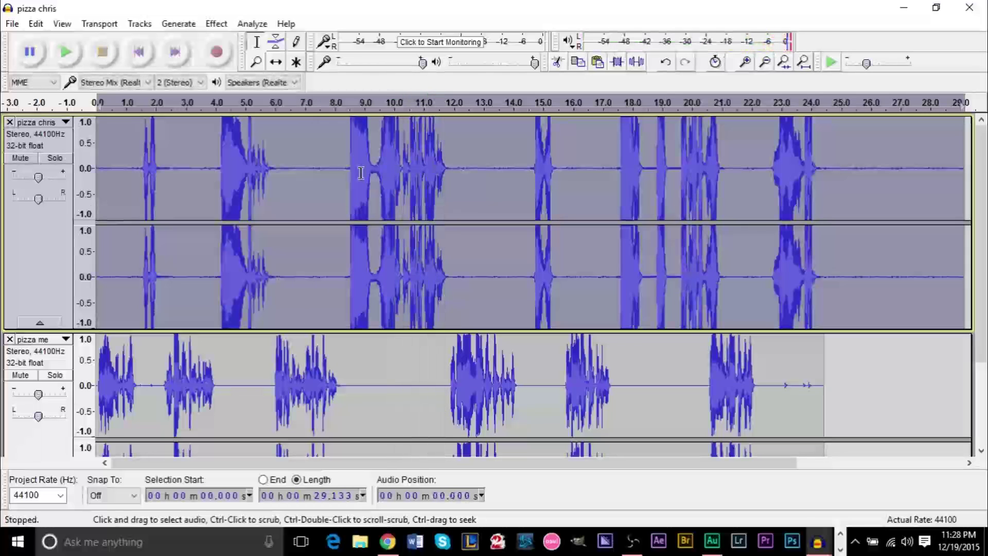
# Amplify pizza chris by -10 dB with Allow clipping ticked, then play and stop
pyautogui.click(217, 24)
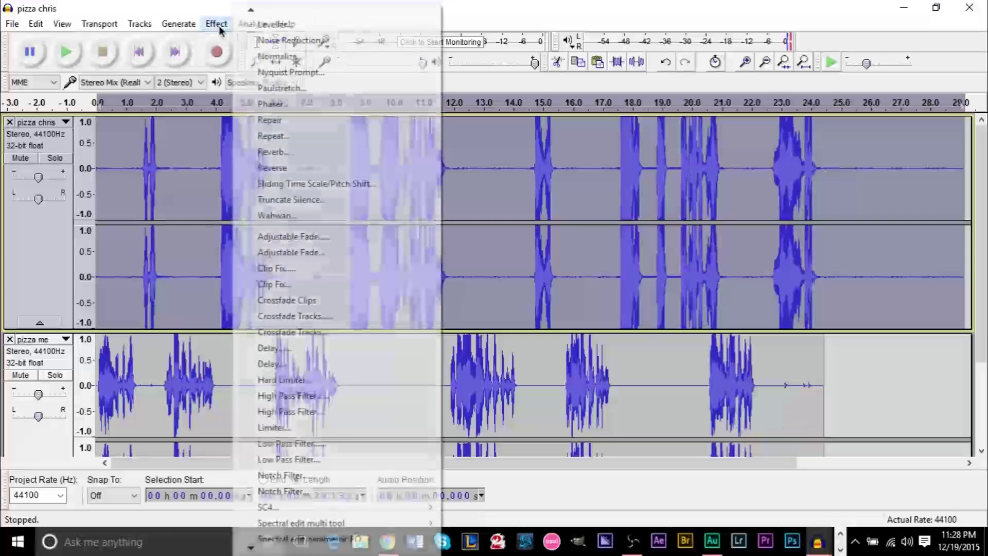
pyautogui.moveTo(267, 10)
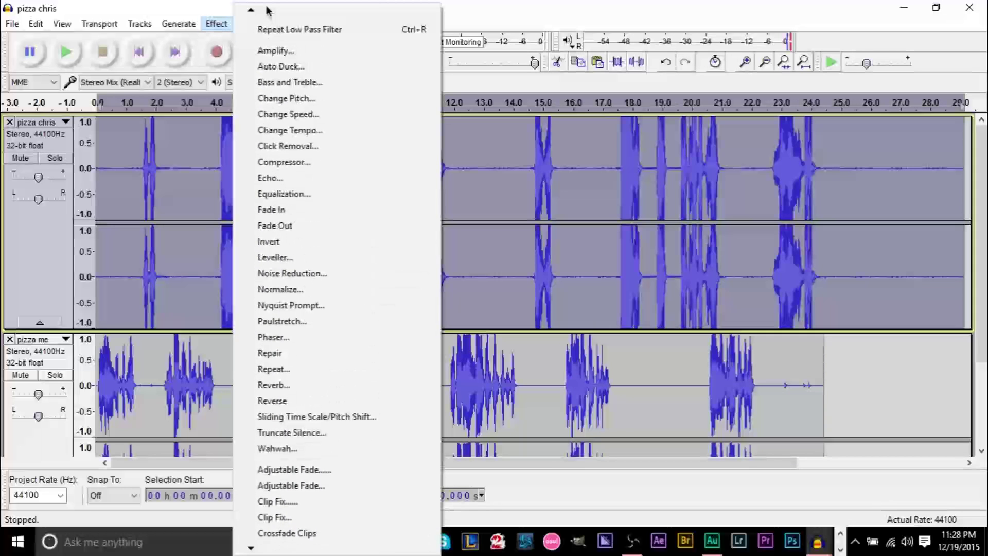
pyautogui.click(275, 50)
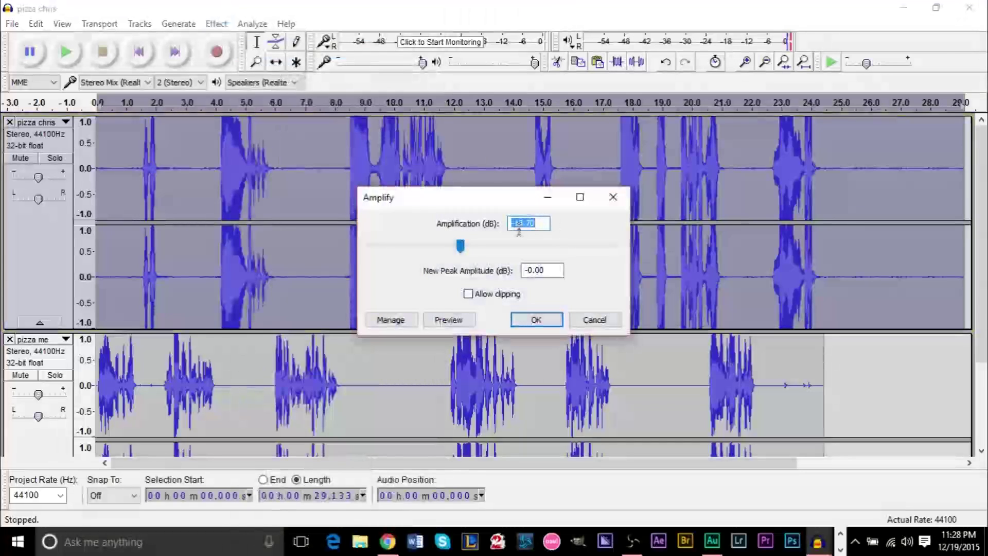
pyautogui.click(544, 225)
pyautogui.moveTo(544, 226); pyautogui.dragTo(485, 224)
pyautogui.write('0')
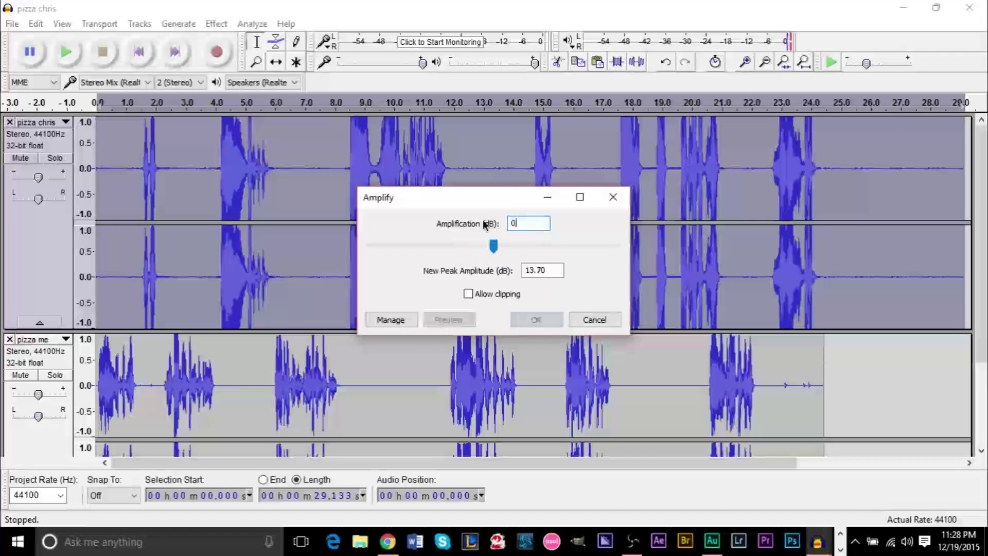
pyautogui.write('10')
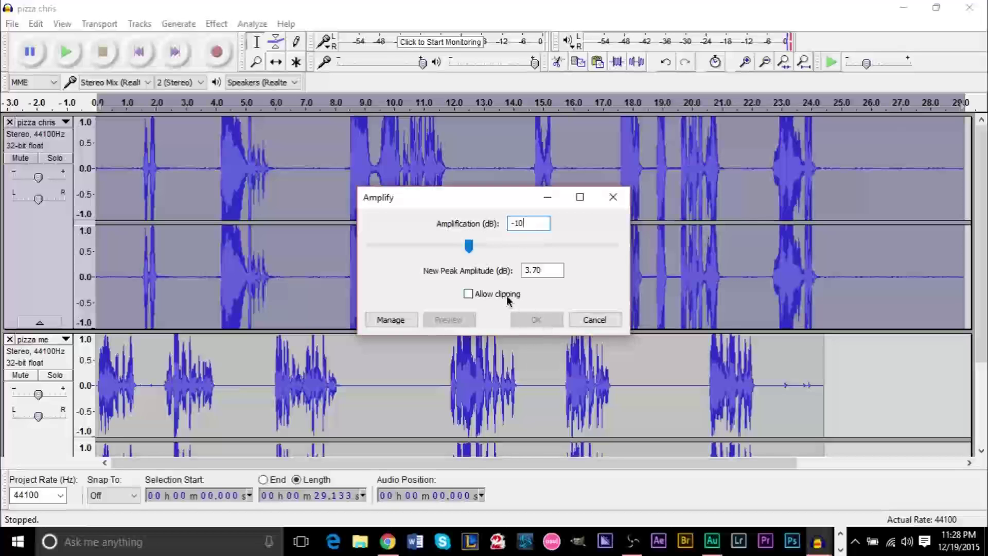
pyautogui.click(508, 295)
pyautogui.click(535, 320)
pyautogui.press('space')
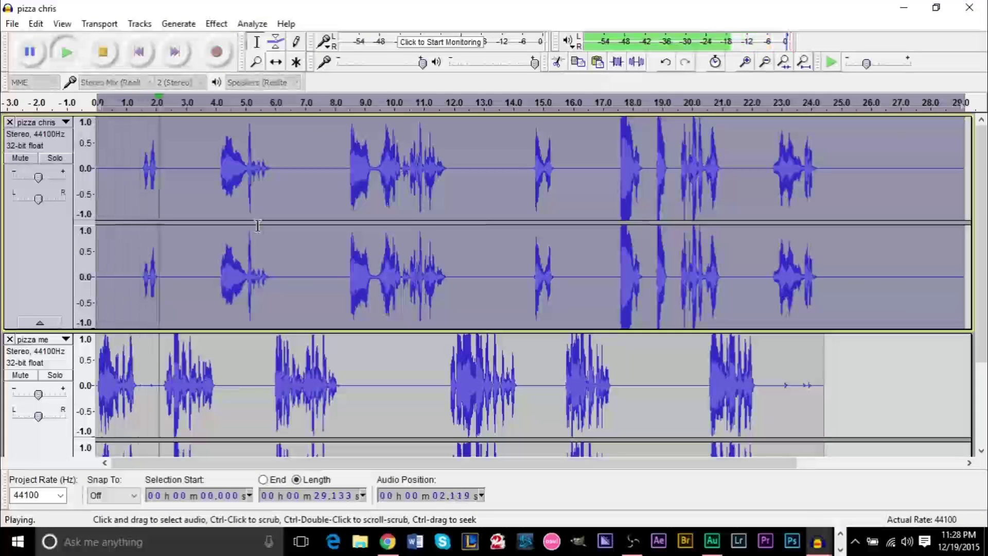
pyautogui.press('space')
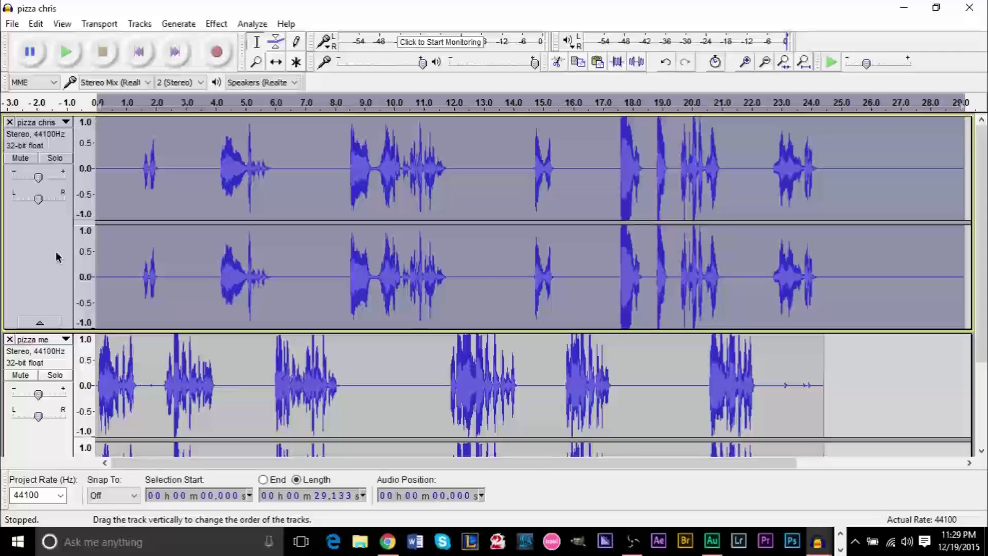
# Undo the last amplification of pizza chris and play it back to compare
pyautogui.hotkey('ctrl', 'z')
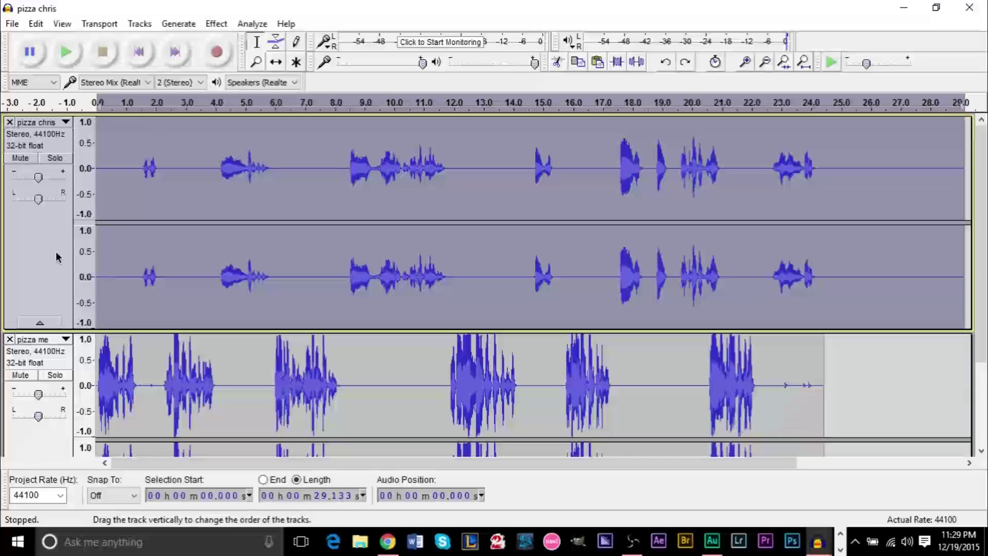
pyautogui.press('space')
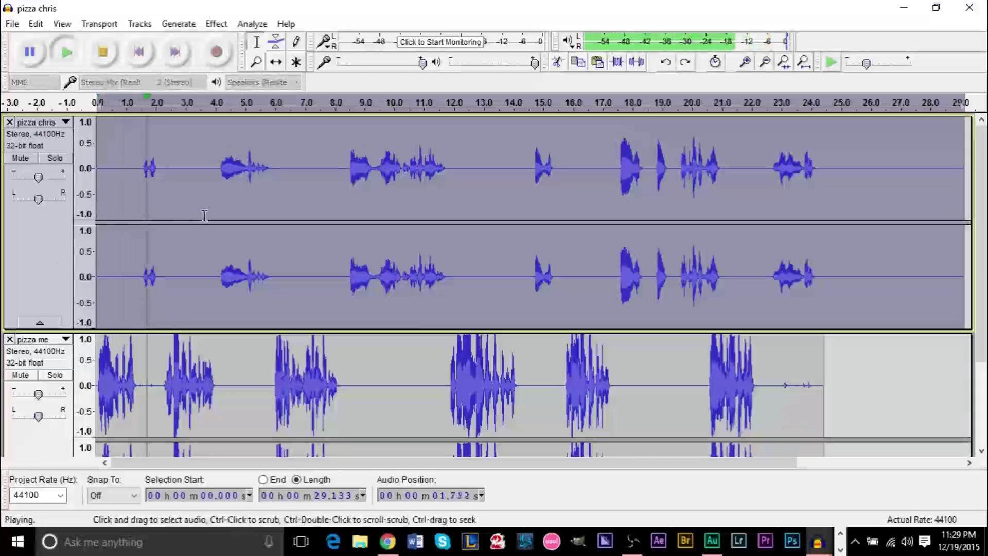
pyautogui.press('space')
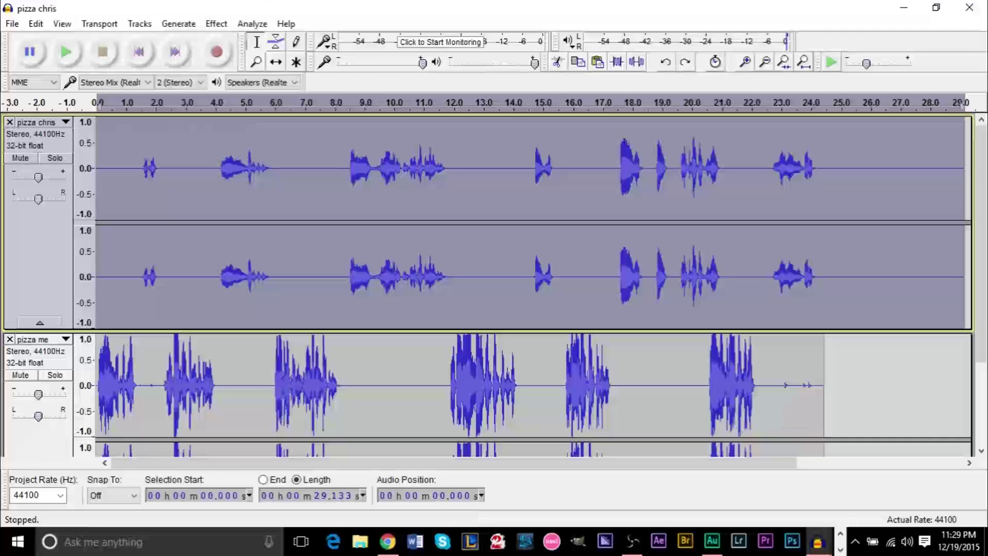
# Open Equalization for pizza chris in Graphic EQ mode, all bands flat at 0 dB
pyautogui.click(225, 26)
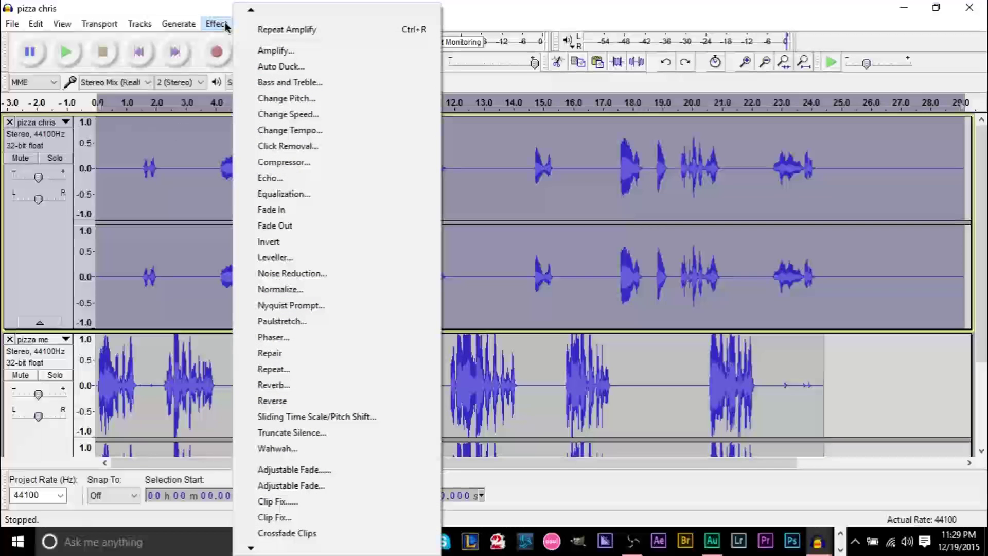
pyautogui.moveTo(291, 14)
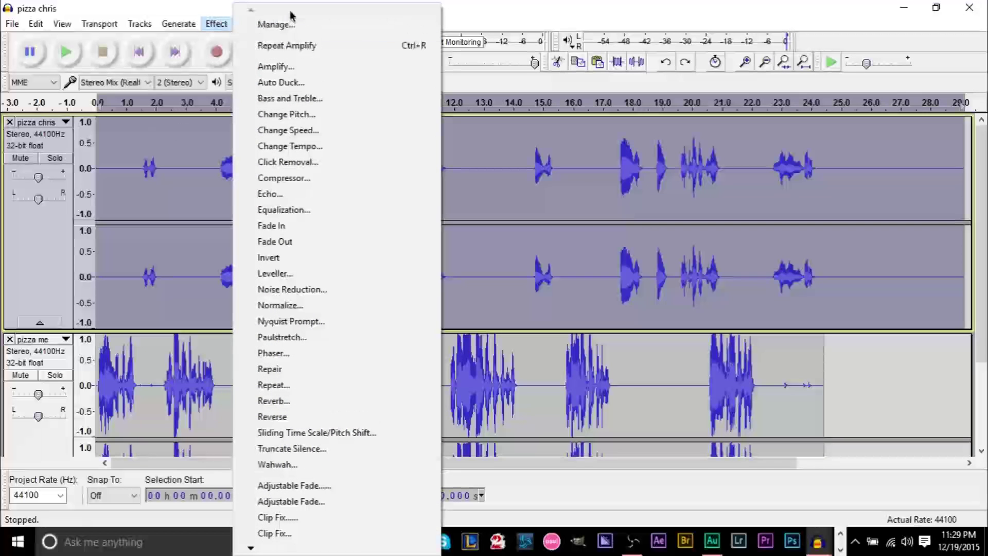
pyautogui.click(318, 211)
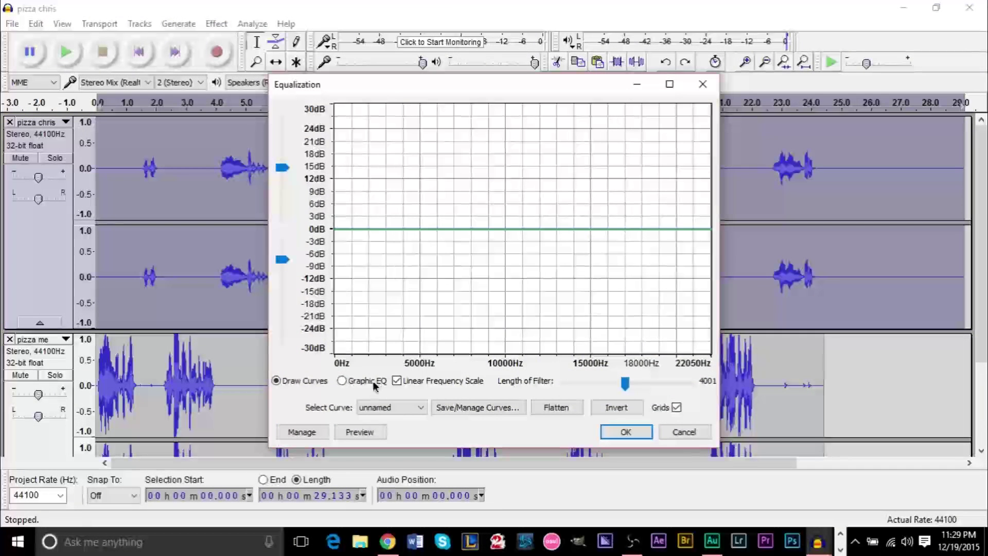
pyautogui.click(348, 381)
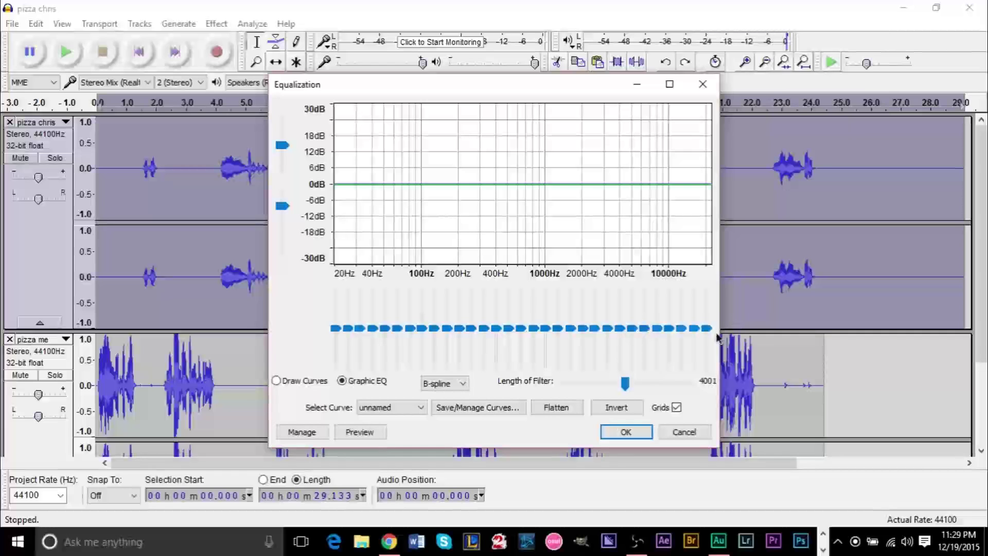
# Pull the graphic EQ bands from 2.5 kHz up to the highest down to about -20 dB
pyautogui.moveTo(709, 328); pyautogui.dragTo(669, 364)
pyautogui.moveTo(656, 330); pyautogui.dragTo(659, 373)
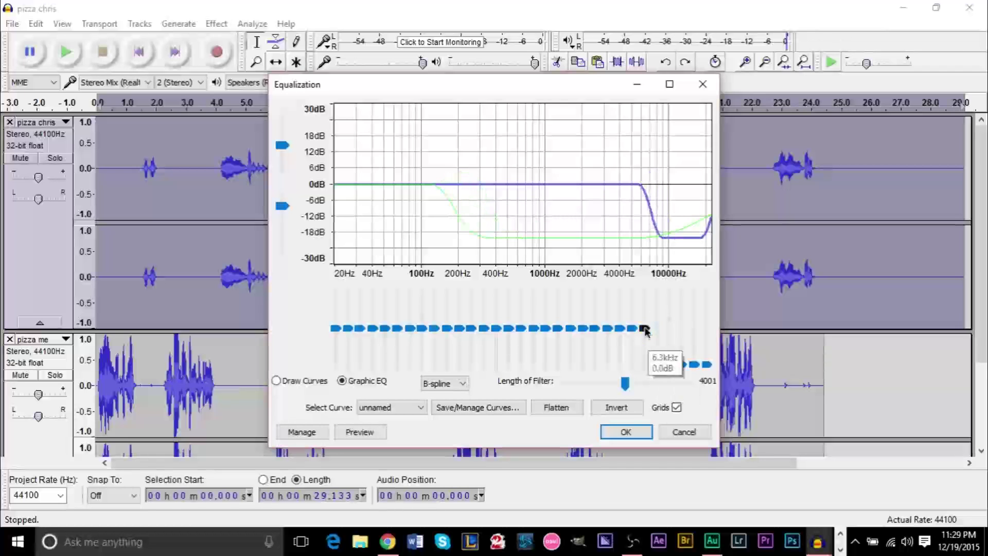
pyautogui.moveTo(644, 329); pyautogui.dragTo(644, 368)
pyautogui.moveTo(632, 329); pyautogui.dragTo(636, 379)
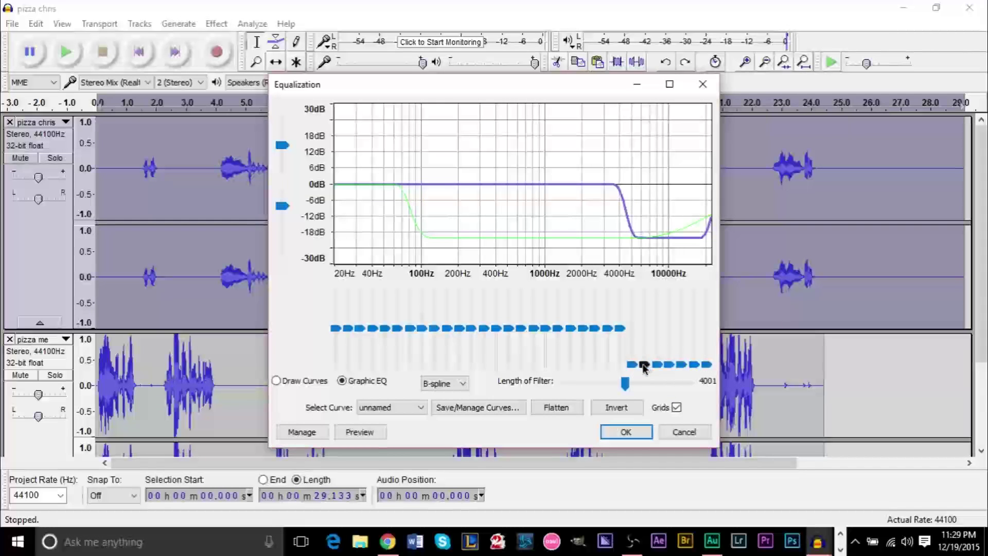
pyautogui.moveTo(622, 332); pyautogui.dragTo(608, 365)
pyautogui.moveTo(595, 330); pyautogui.dragTo(595, 365)
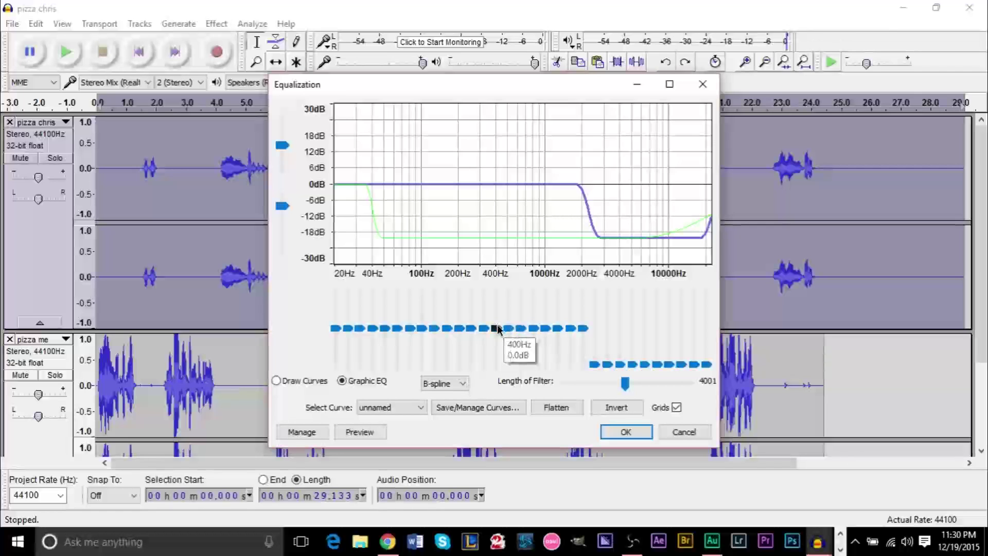
# Pull the bands from 400 Hz down to 20 Hz to about -20 dB and apply the EQ
pyautogui.moveTo(497, 328); pyautogui.dragTo(493, 388)
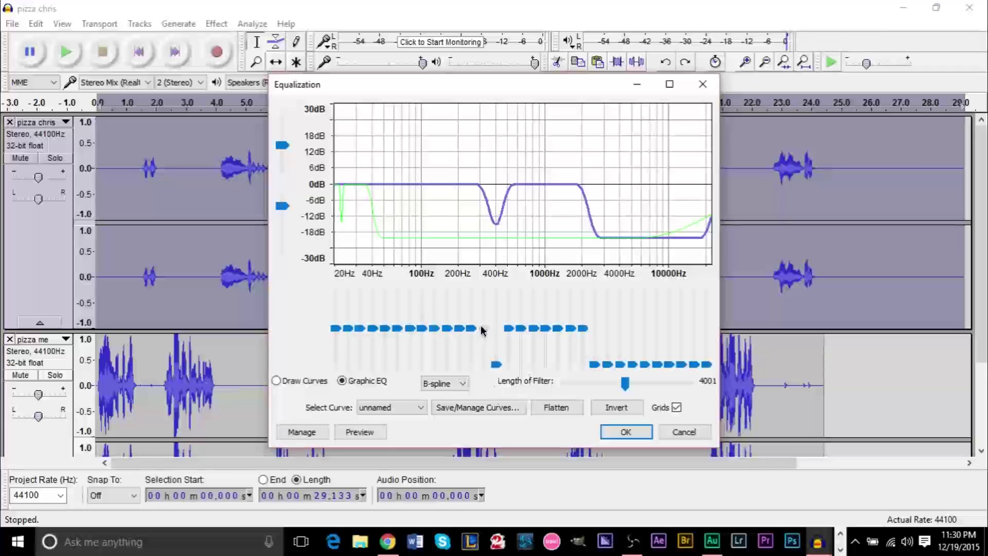
pyautogui.moveTo(482, 330); pyautogui.dragTo(483, 365)
pyautogui.moveTo(470, 329); pyautogui.dragTo(470, 366)
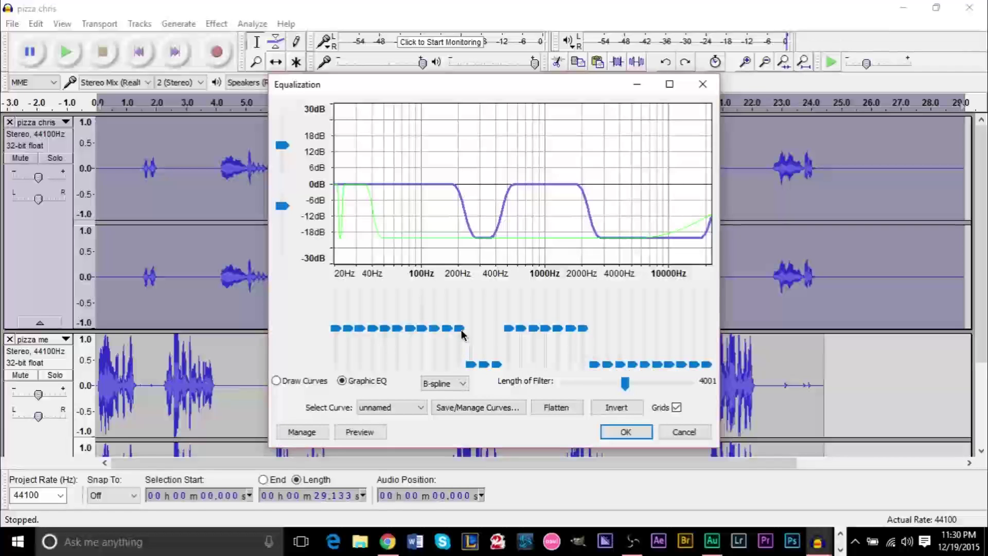
pyautogui.moveTo(460, 329); pyautogui.dragTo(434, 376)
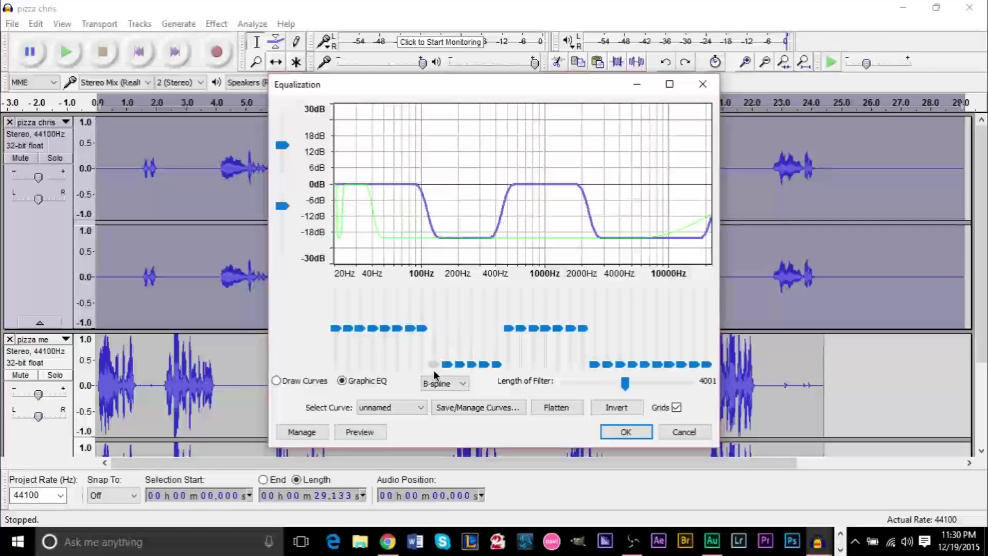
pyautogui.moveTo(422, 328); pyautogui.dragTo(422, 364)
pyautogui.moveTo(410, 328); pyautogui.dragTo(397, 365)
pyautogui.moveTo(385, 328); pyautogui.dragTo(385, 364)
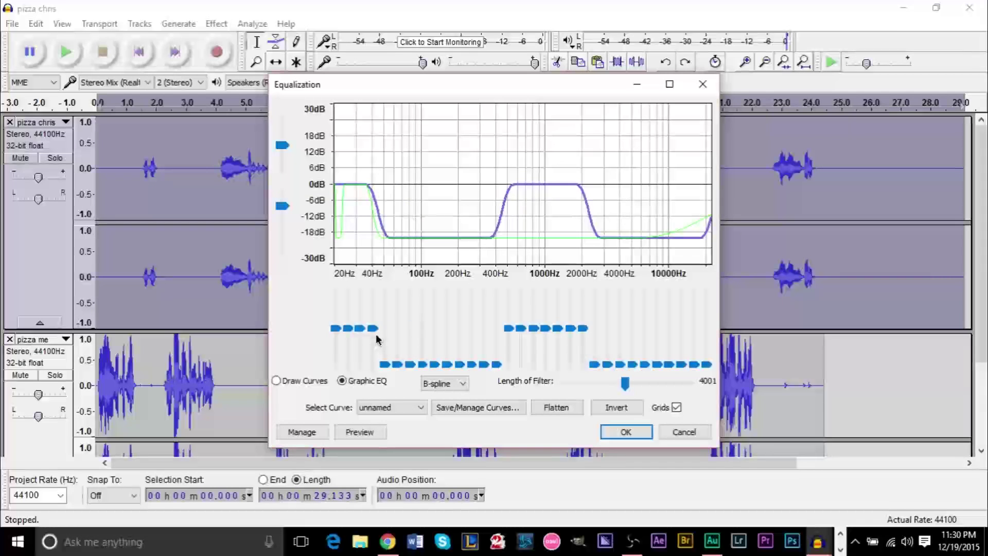
pyautogui.moveTo(373, 329); pyautogui.dragTo(373, 364)
pyautogui.moveTo(359, 329); pyautogui.dragTo(360, 364)
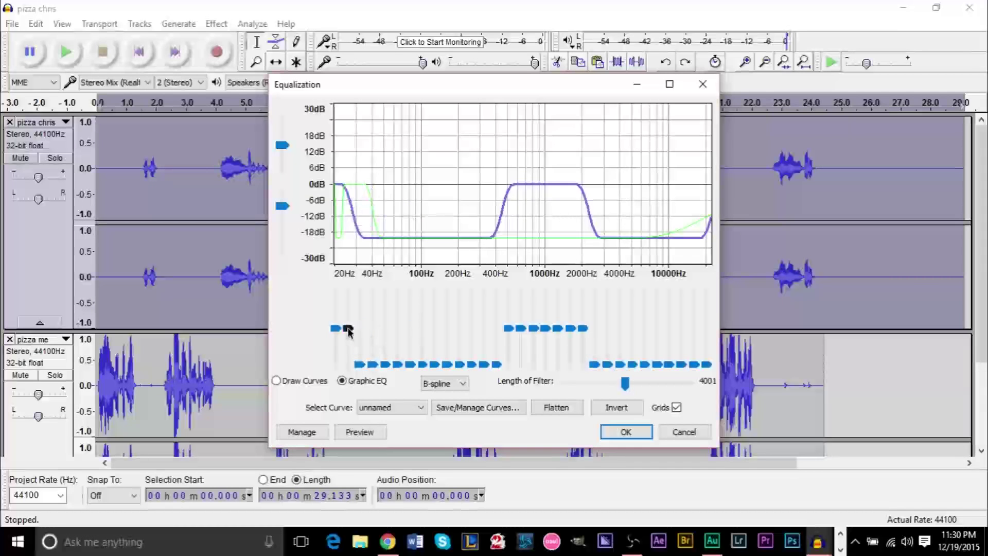
pyautogui.moveTo(348, 329); pyautogui.dragTo(336, 364)
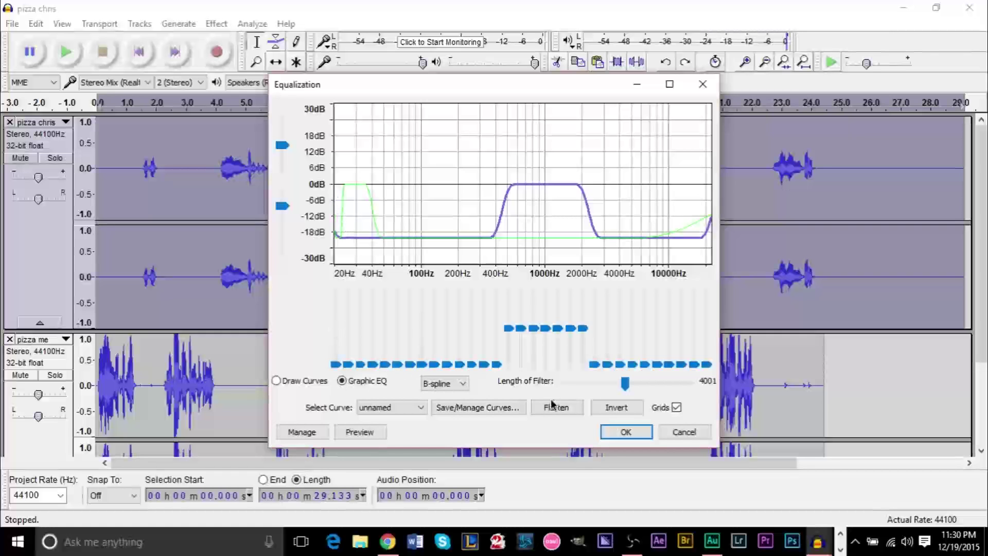
pyautogui.click(619, 431)
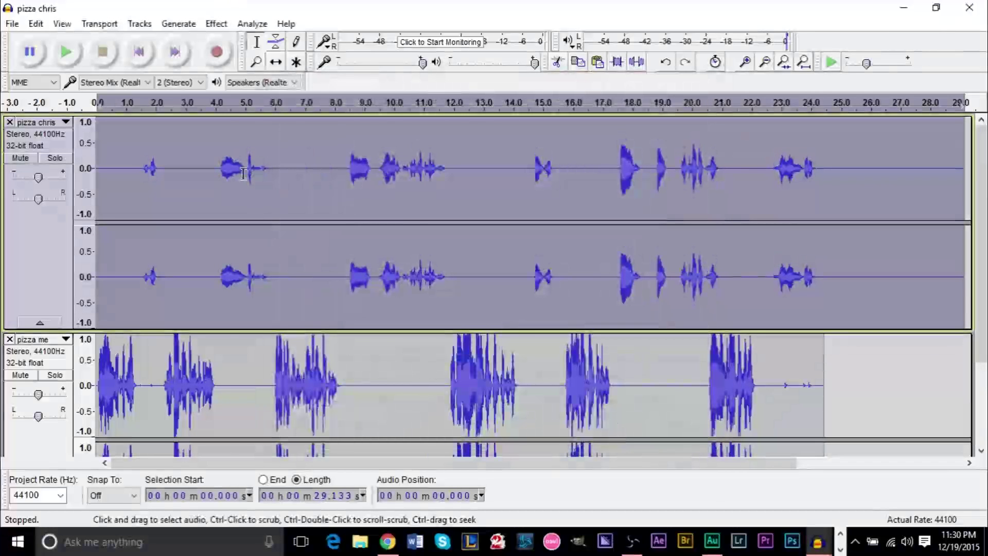
# Apply a High Pass Filter to pizza chris at 1000 Hz cutoff with 6 dB per octave rolloff
pyautogui.click(217, 24)
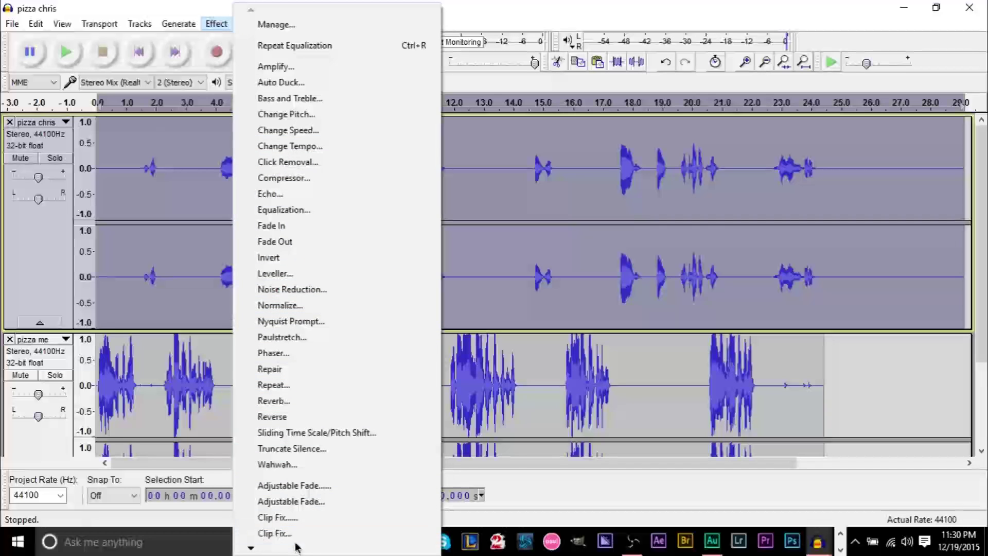
pyautogui.moveTo(297, 546)
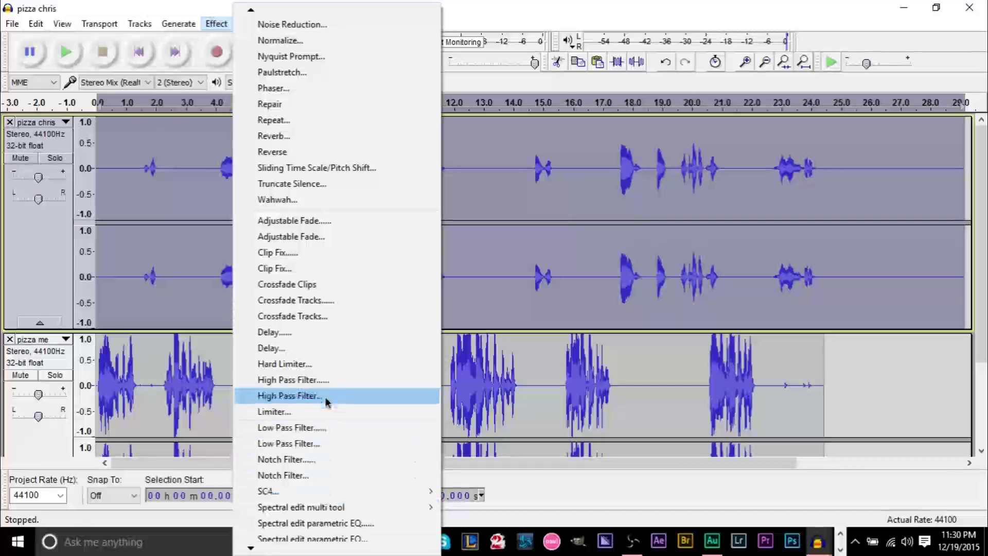
pyautogui.click(328, 378)
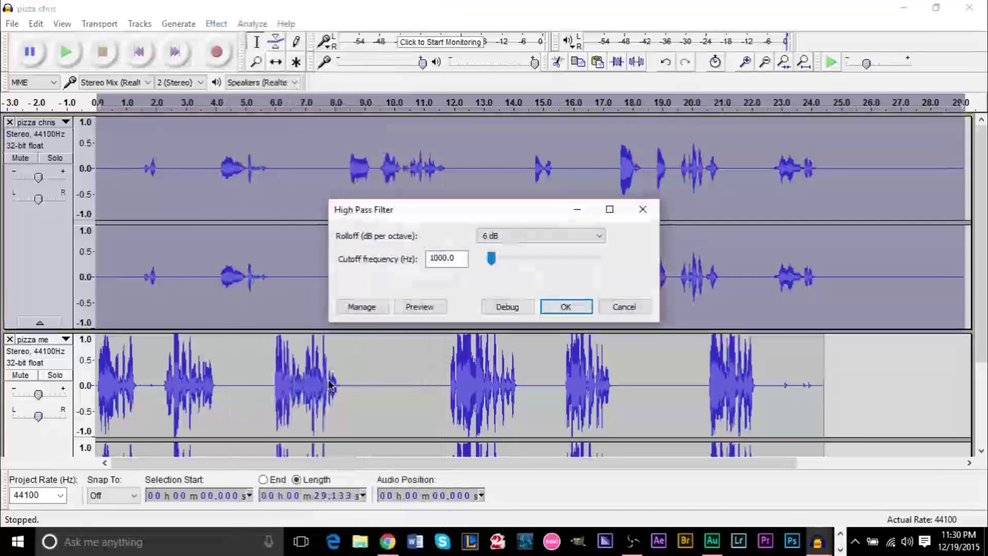
pyautogui.click(565, 308)
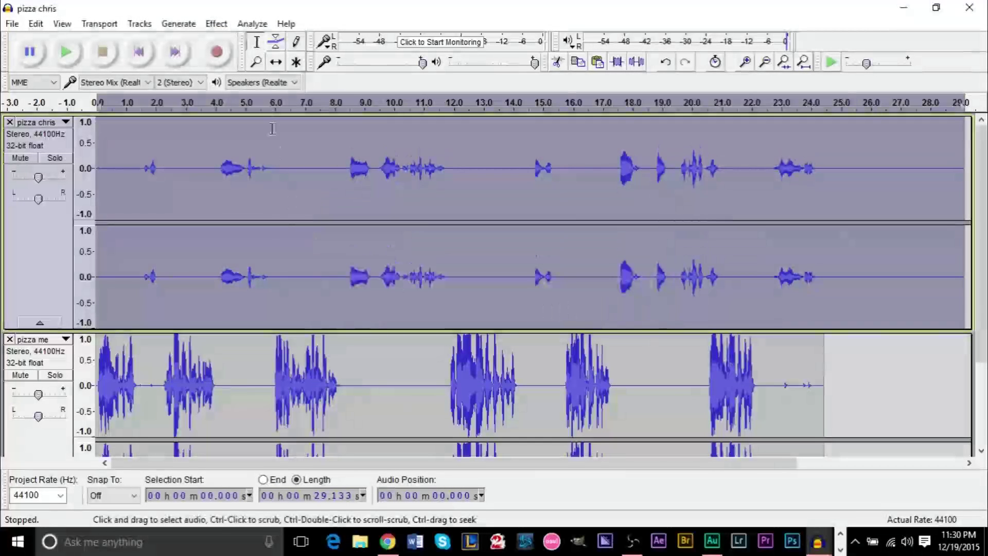
# Amplify the filtered pizza chris track by 8.53 dB and play it back
pyautogui.click(216, 23)
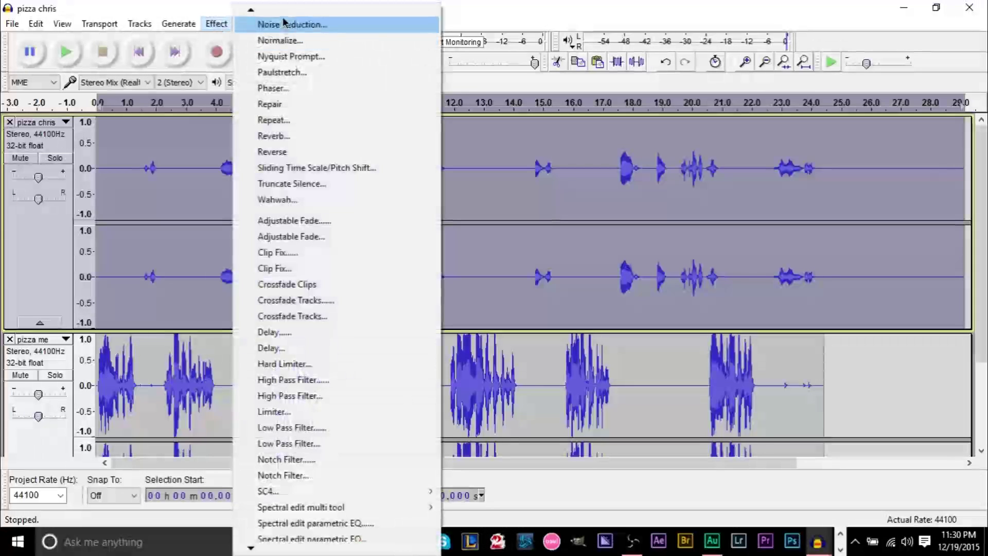
pyautogui.moveTo(286, 12)
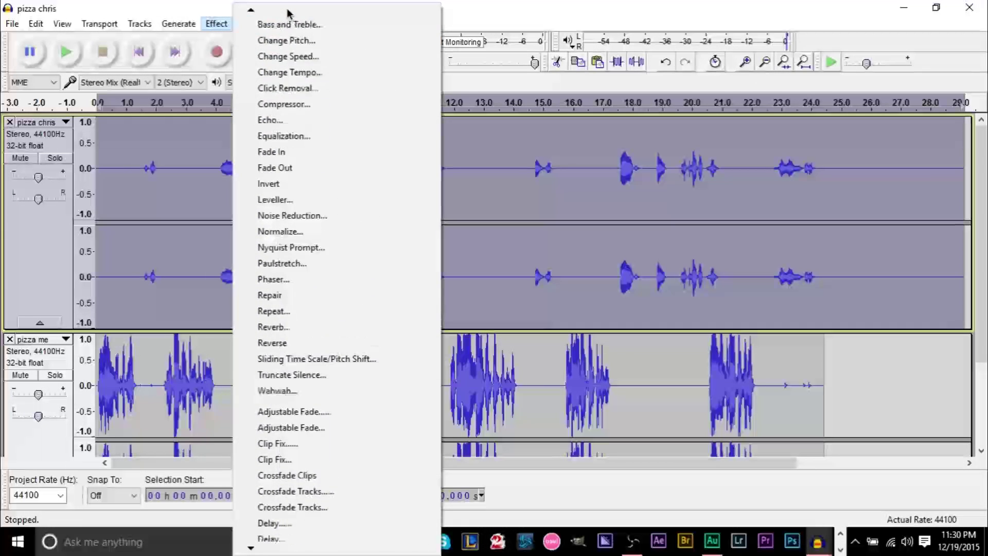
pyautogui.click(286, 66)
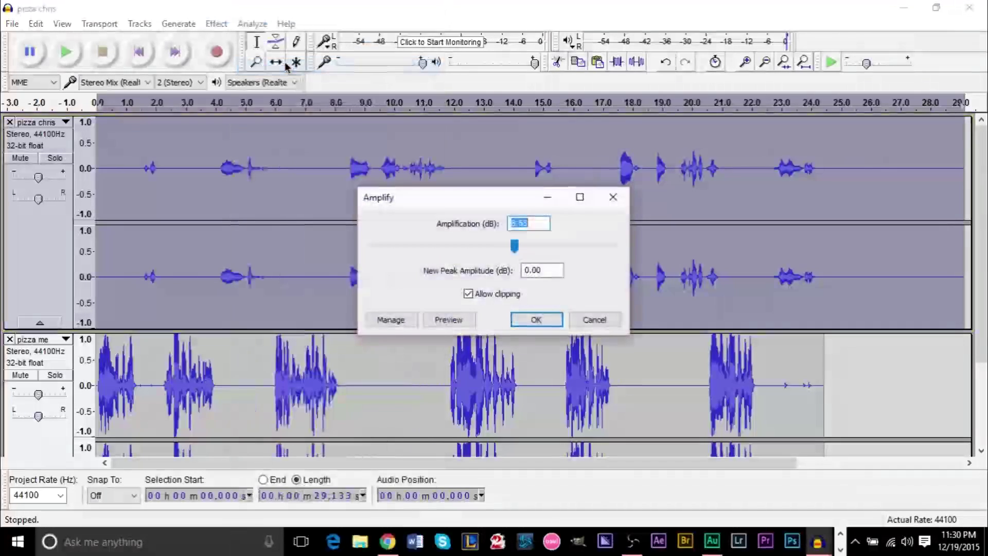
pyautogui.click(535, 223)
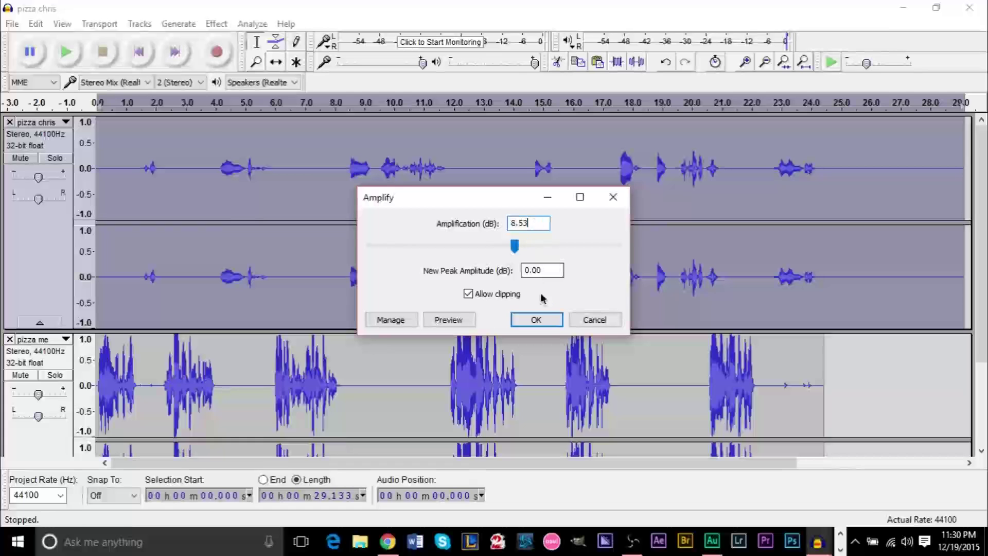
pyautogui.click(536, 319)
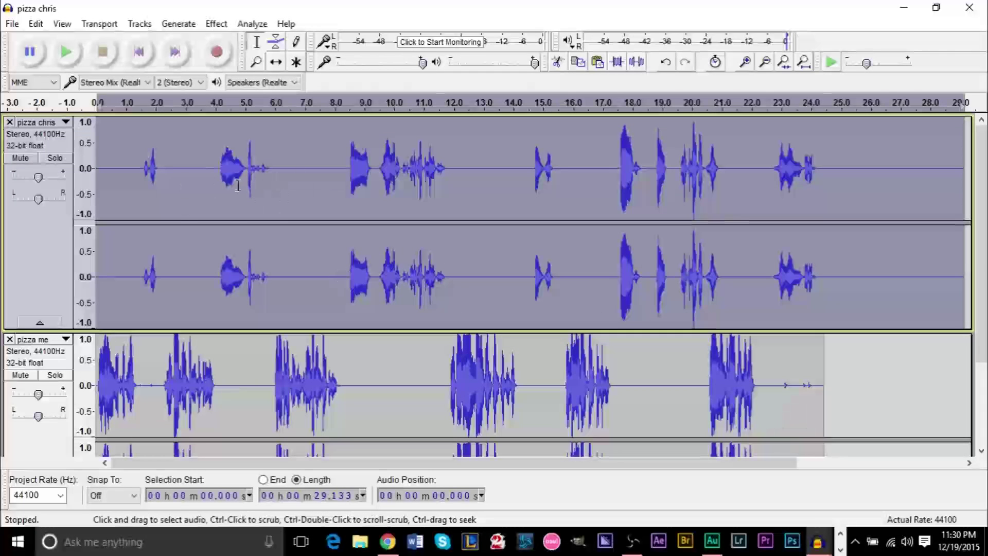
pyautogui.press('space')
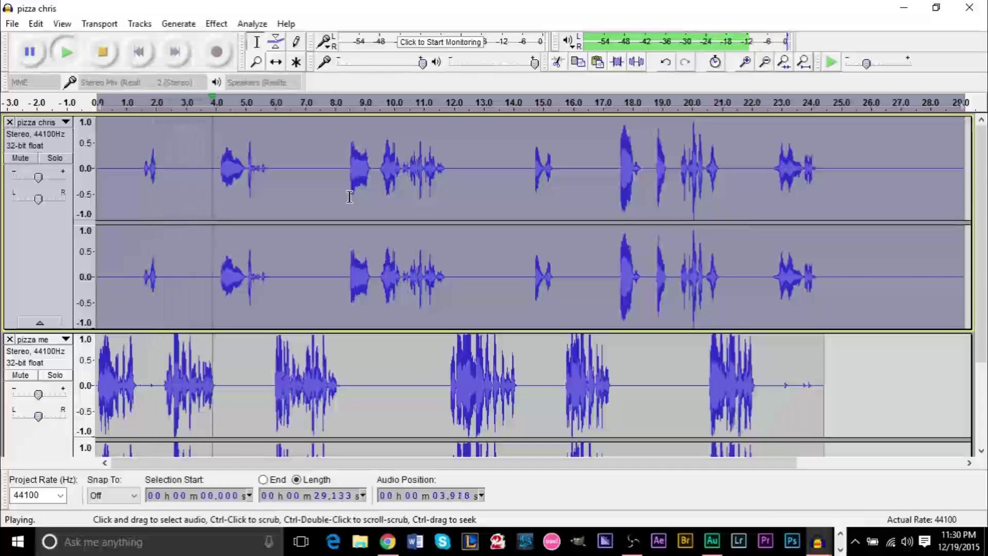
pyautogui.press('space')
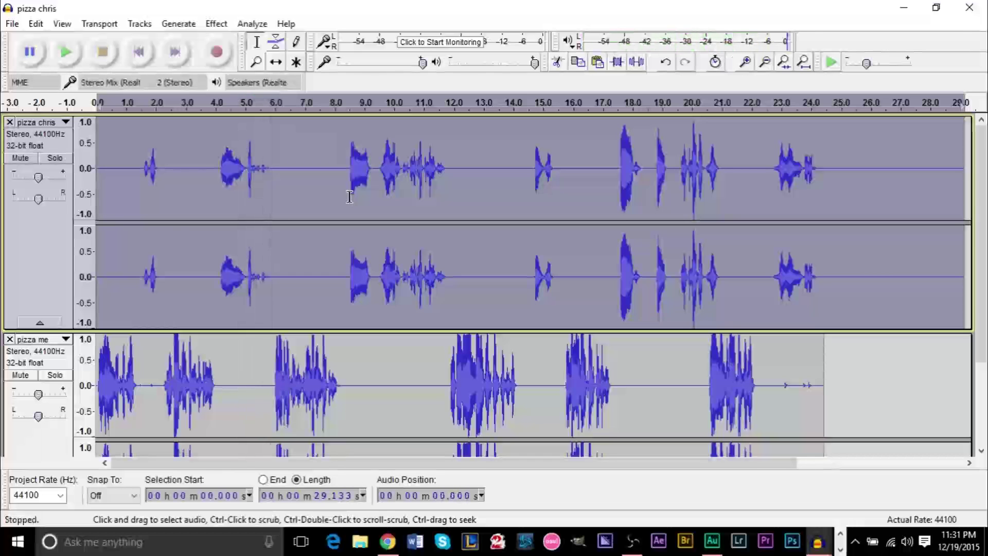
# Amplify the track a second time and listen to the result
pyautogui.click(216, 23)
pyautogui.click(286, 66)
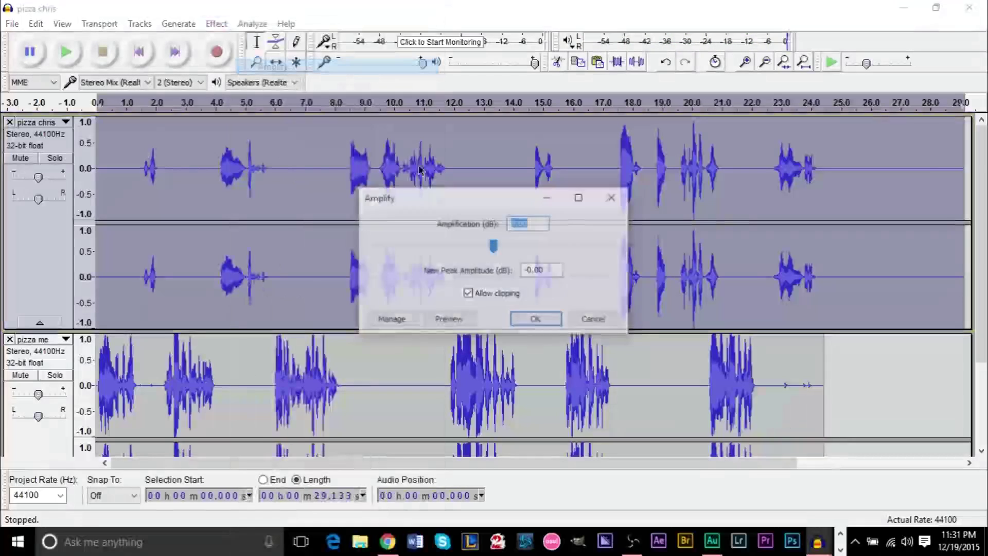
pyautogui.click(523, 321)
pyautogui.press('space')
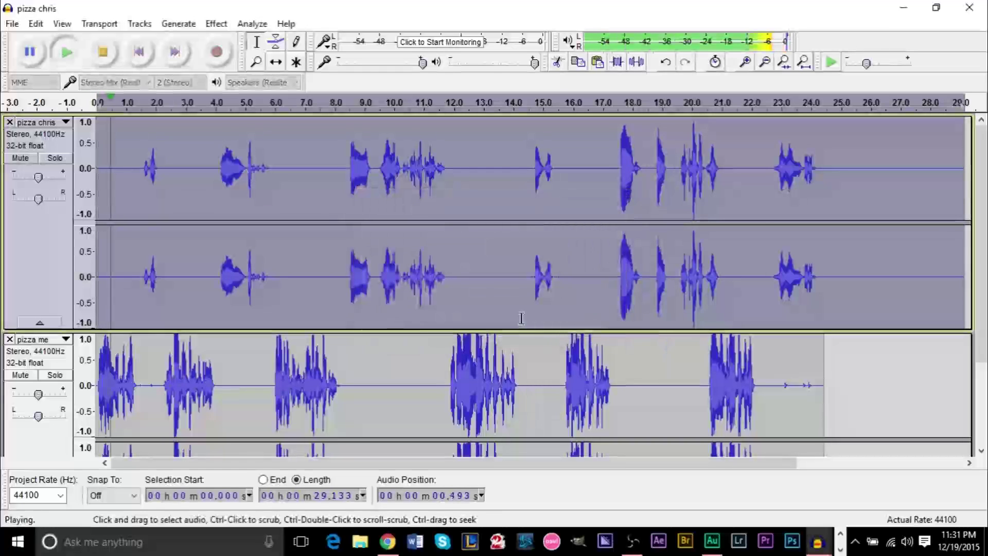
pyautogui.press('space')
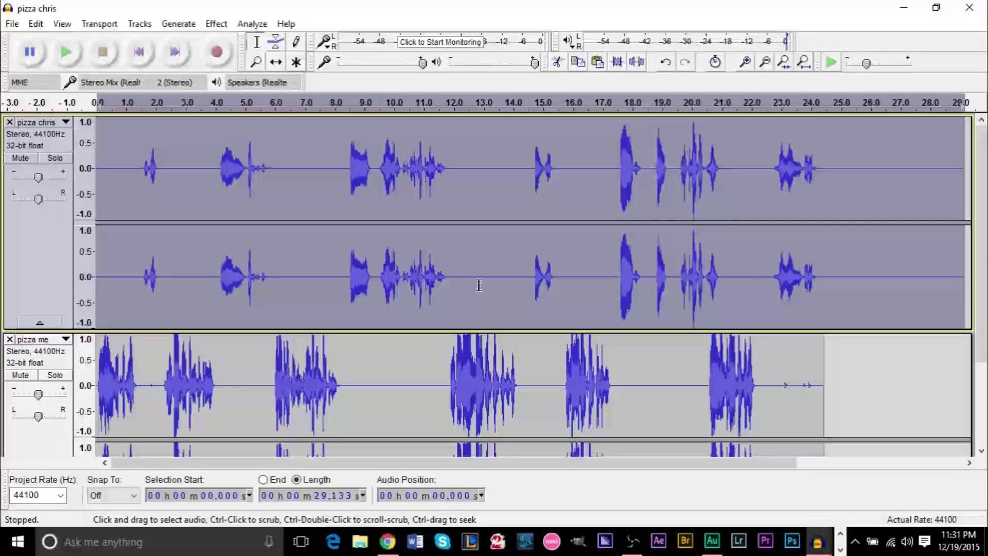
# Apply a Low Pass Filter to pizza chris at 1000 Hz cutoff with 6 dB per octave rolloff
pyautogui.click(223, 24)
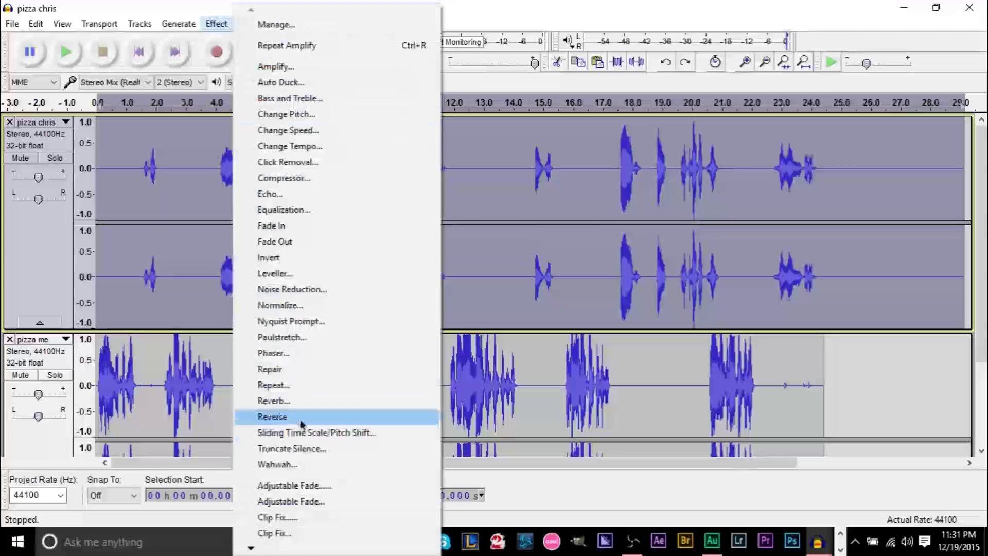
pyautogui.moveTo(302, 547)
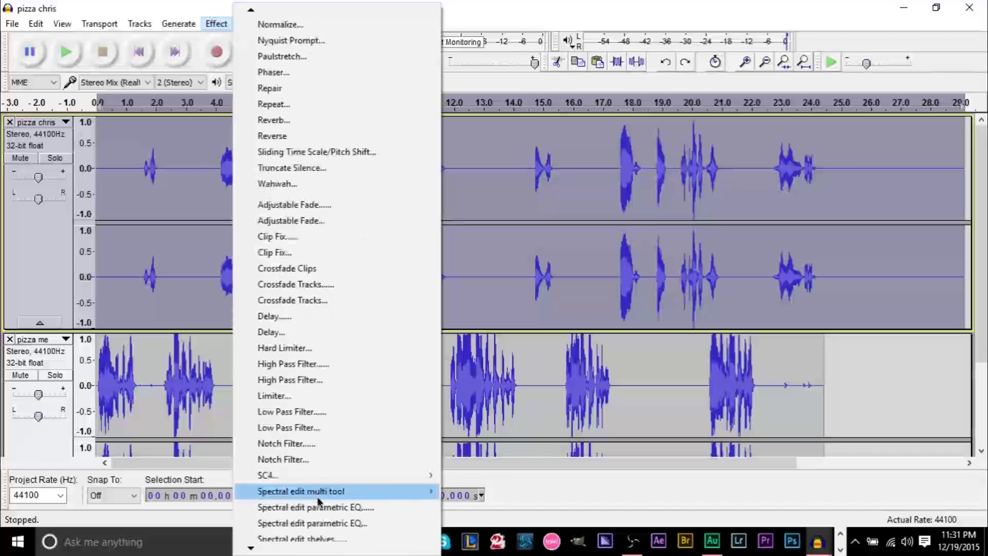
pyautogui.click(330, 425)
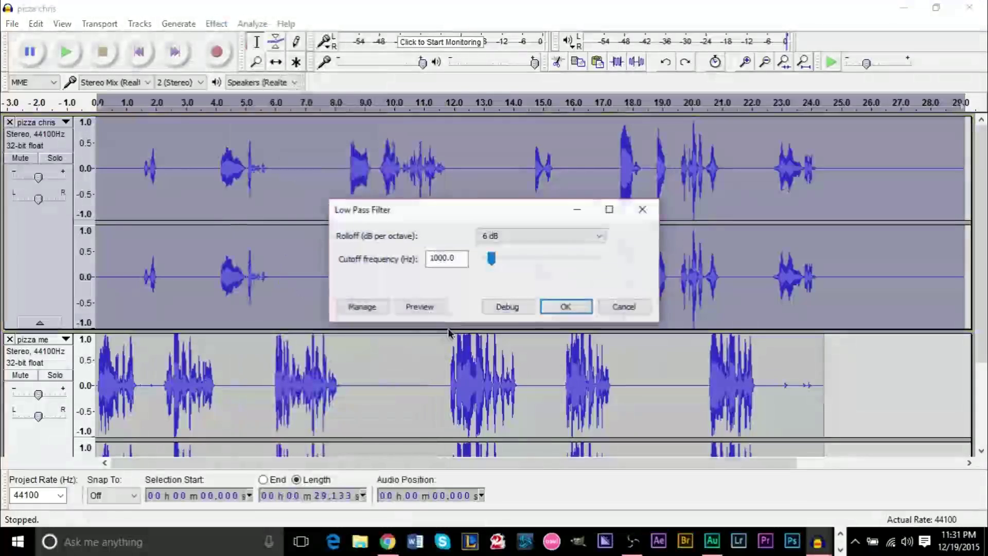
pyautogui.click(565, 307)
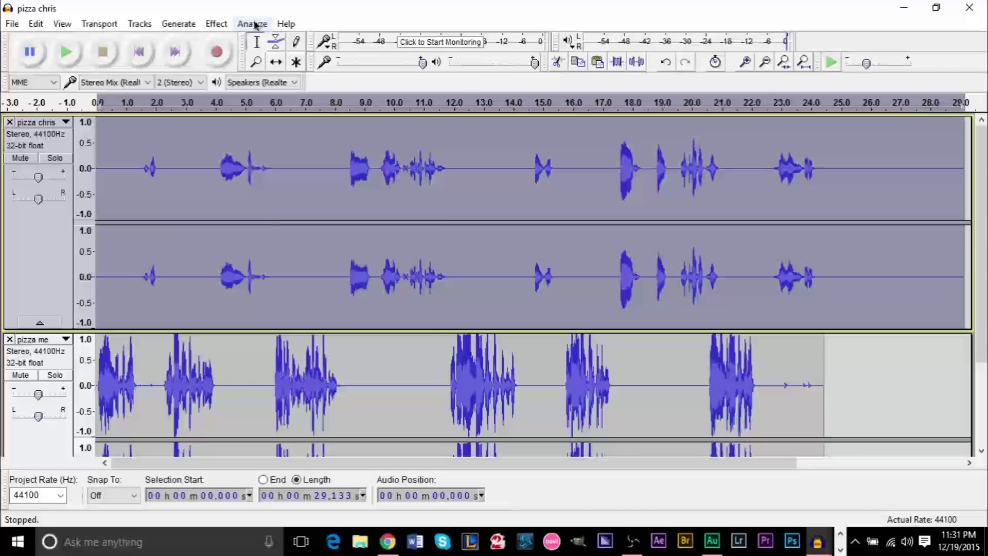
pyautogui.click(210, 24)
pyautogui.moveTo(276, 15)
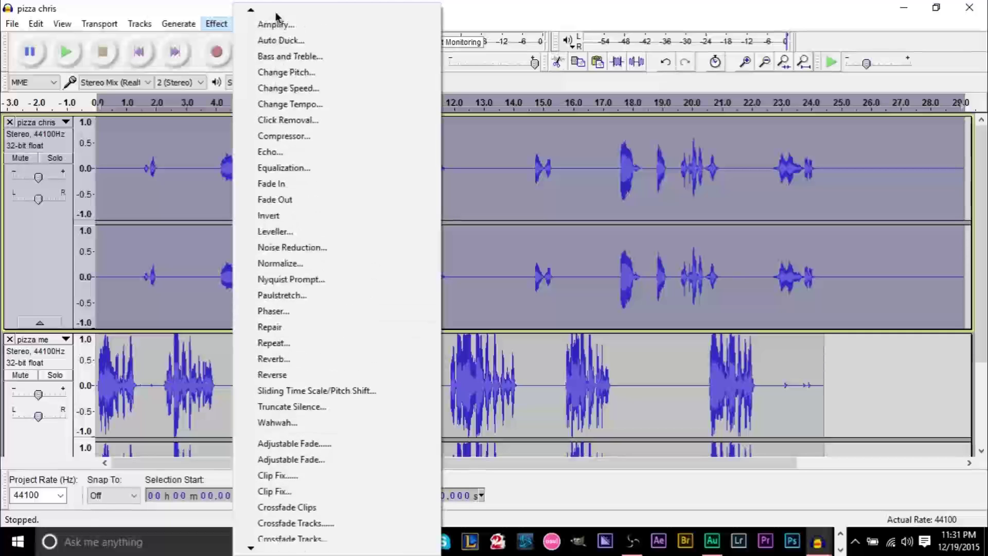
# Amplify pizza chris twice more with the default amount, listening after each boost
pyautogui.click(275, 51)
pyautogui.click(529, 320)
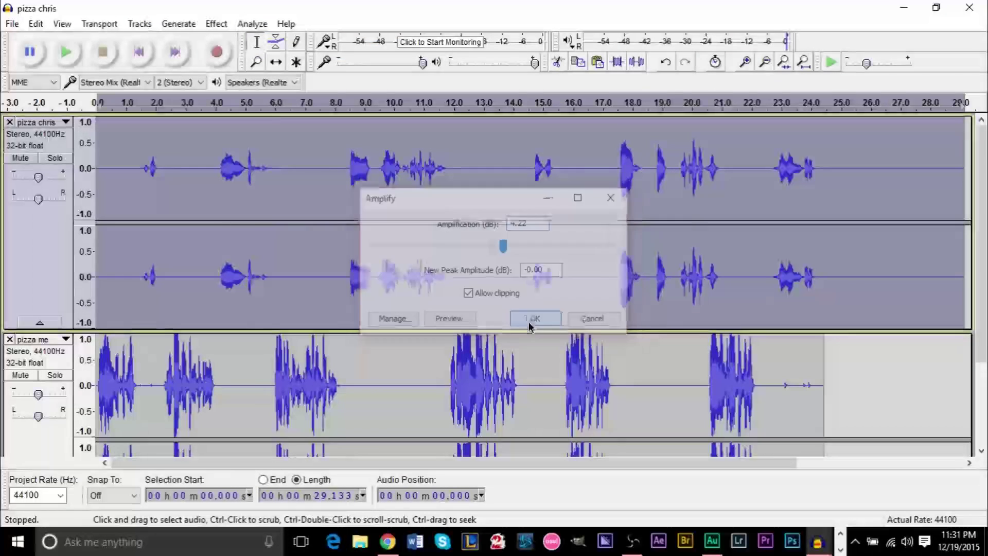
pyautogui.press('space')
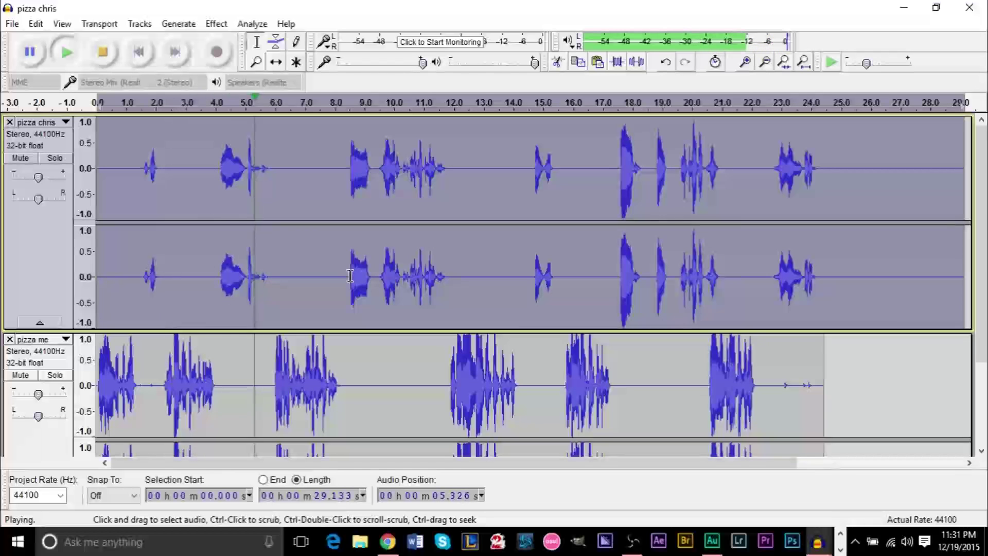
pyautogui.press('space')
pyautogui.click(216, 24)
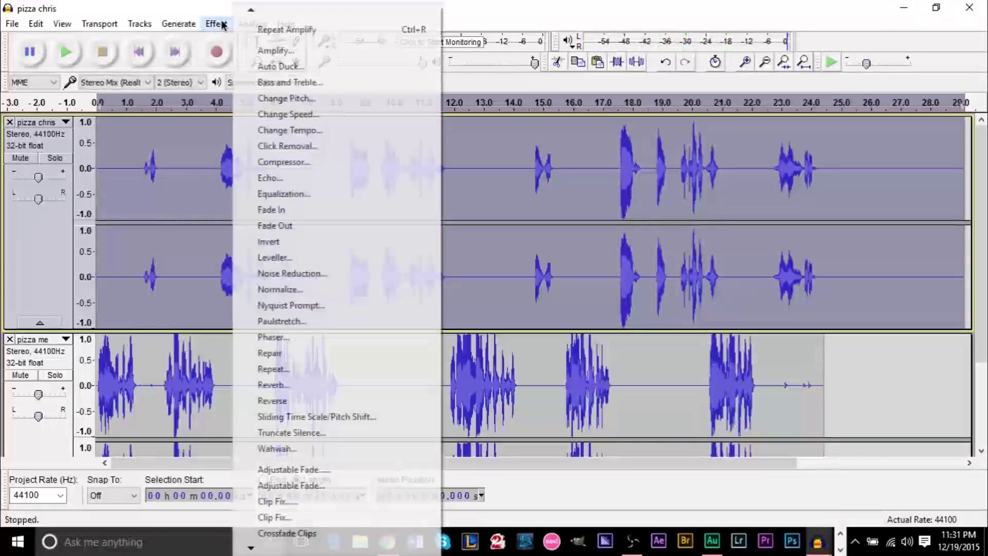
pyautogui.click(263, 51)
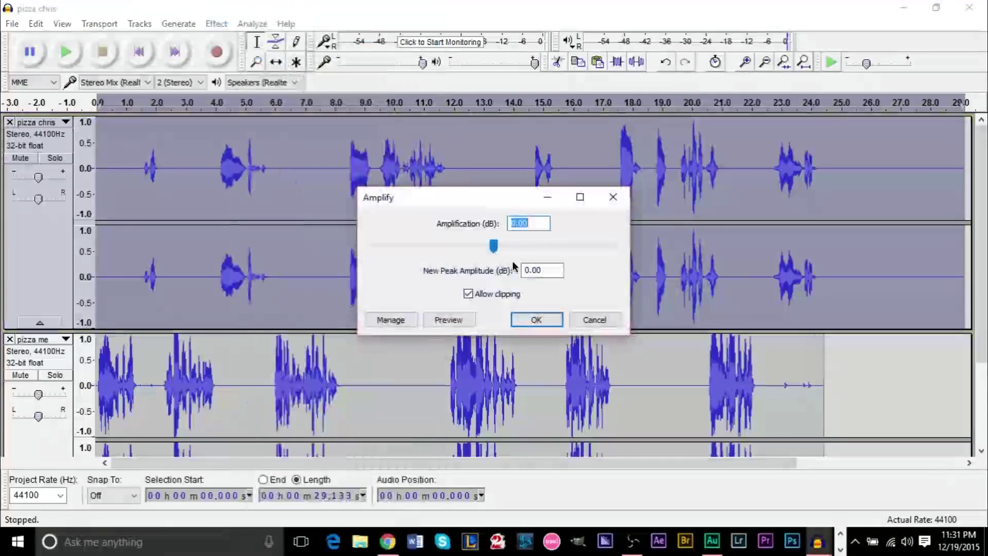
pyautogui.click(545, 321)
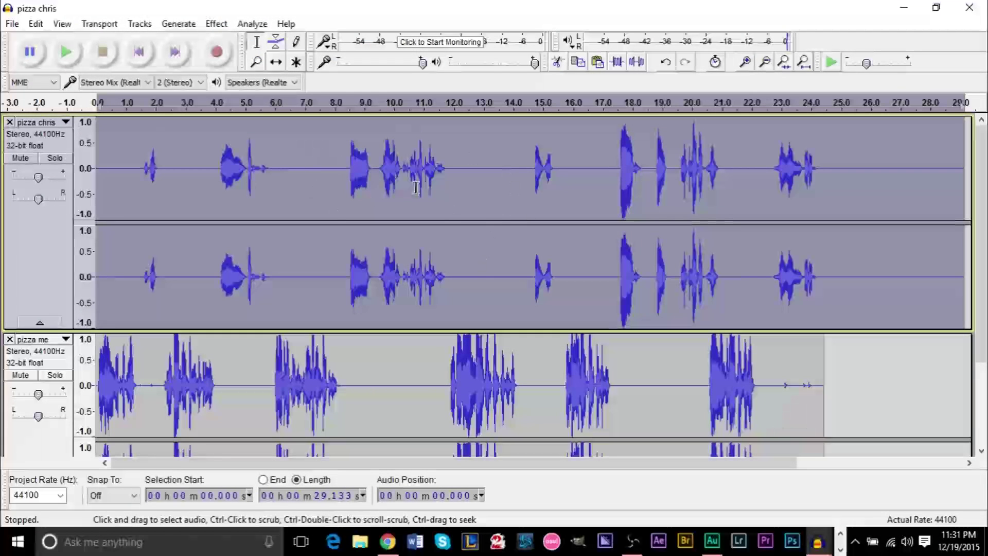
pyautogui.press('space')
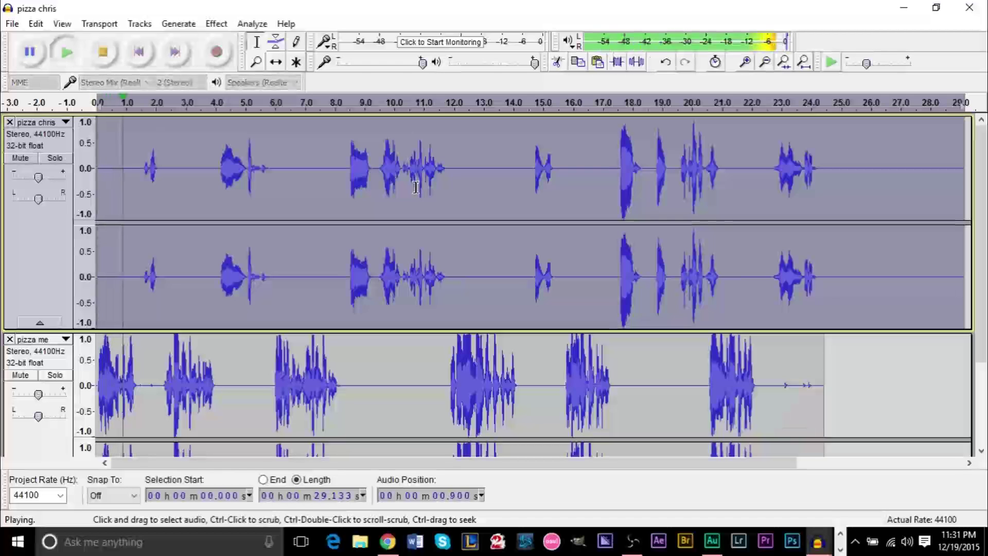
pyautogui.press('space')
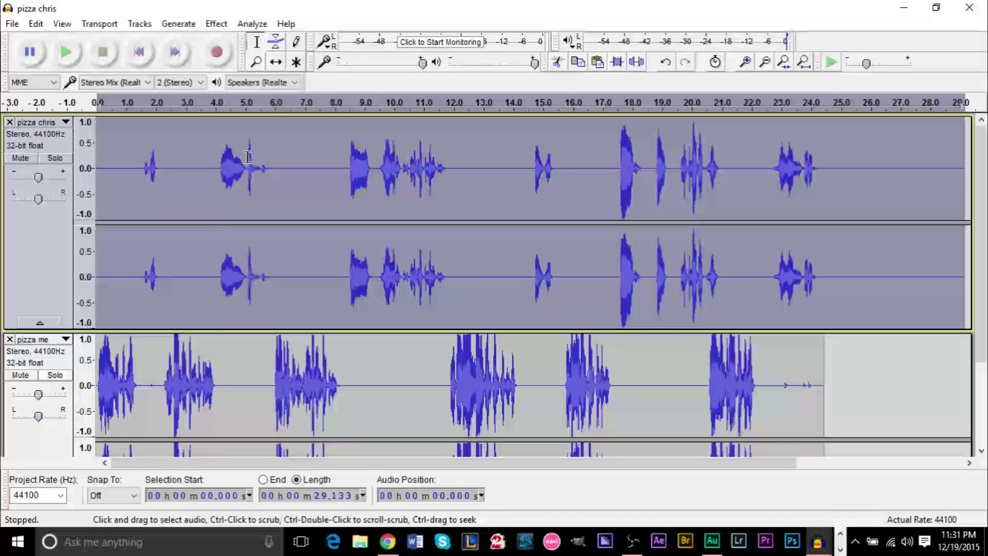
# Amplify the track once more by 2.10 dB and play it back
pyautogui.click(216, 24)
pyautogui.click(256, 45)
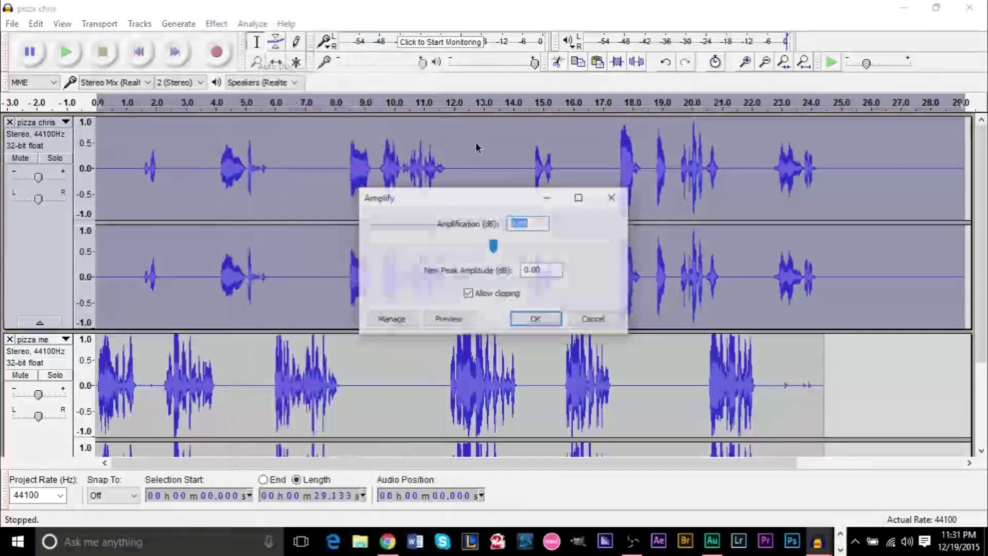
pyautogui.moveTo(494, 246); pyautogui.dragTo(503, 246)
pyautogui.click(535, 318)
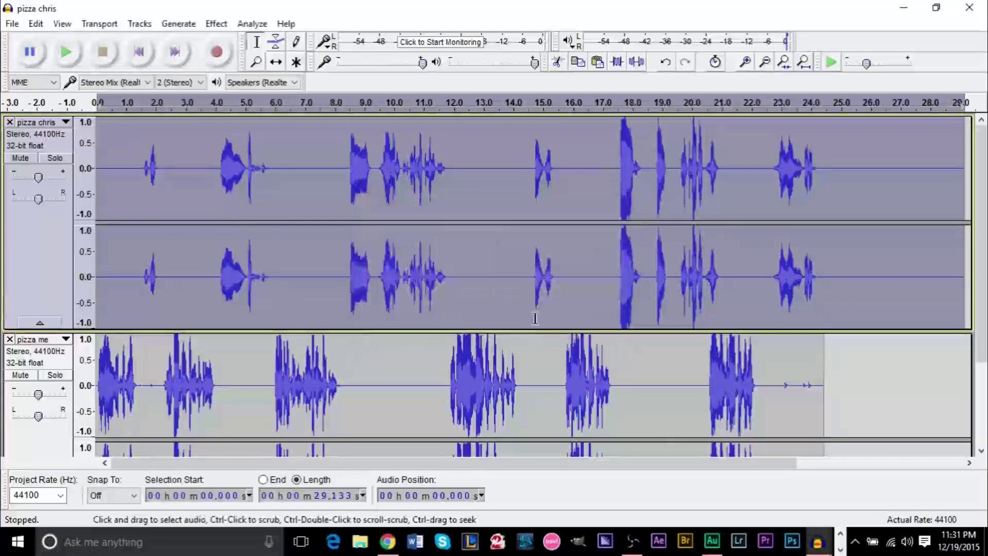
pyautogui.press('space')
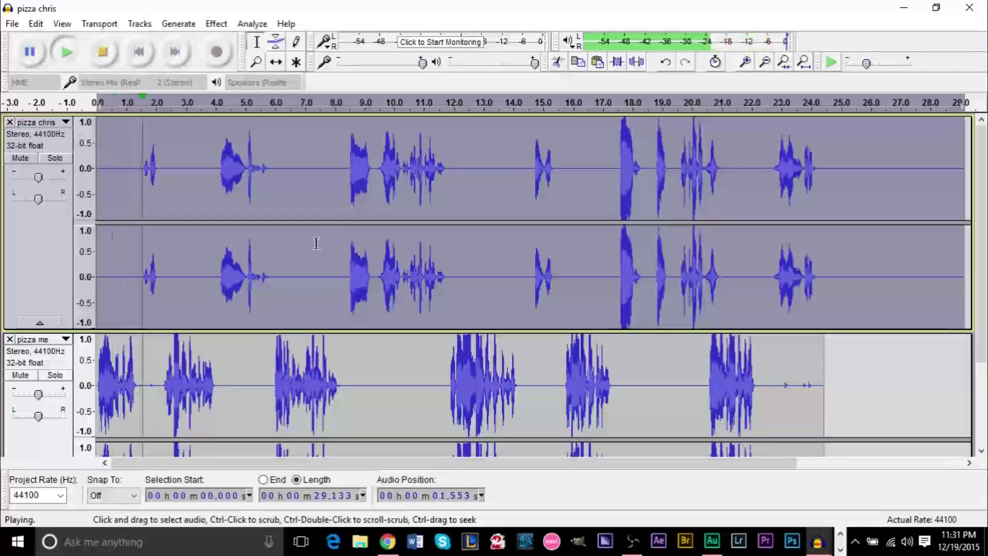
pyautogui.press('space')
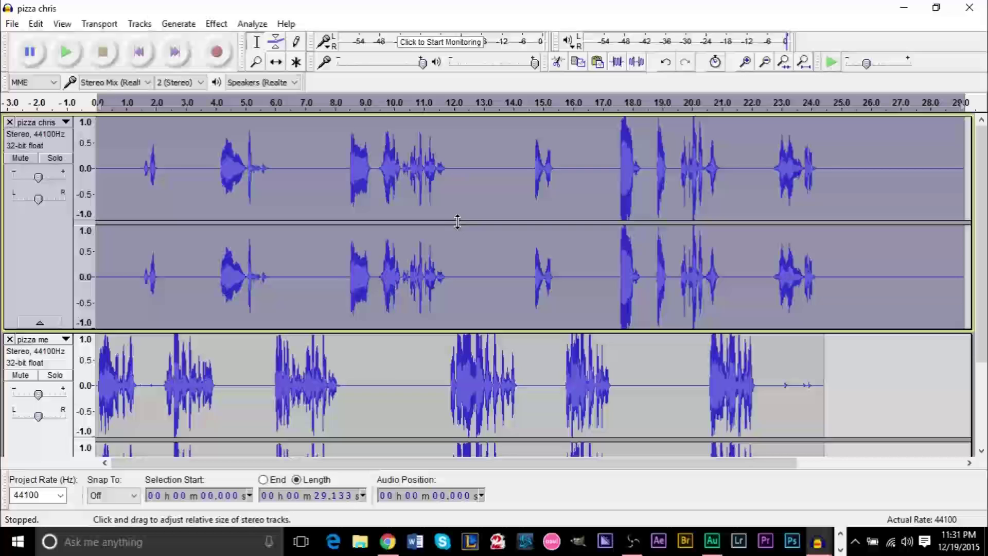
pyautogui.click(216, 24)
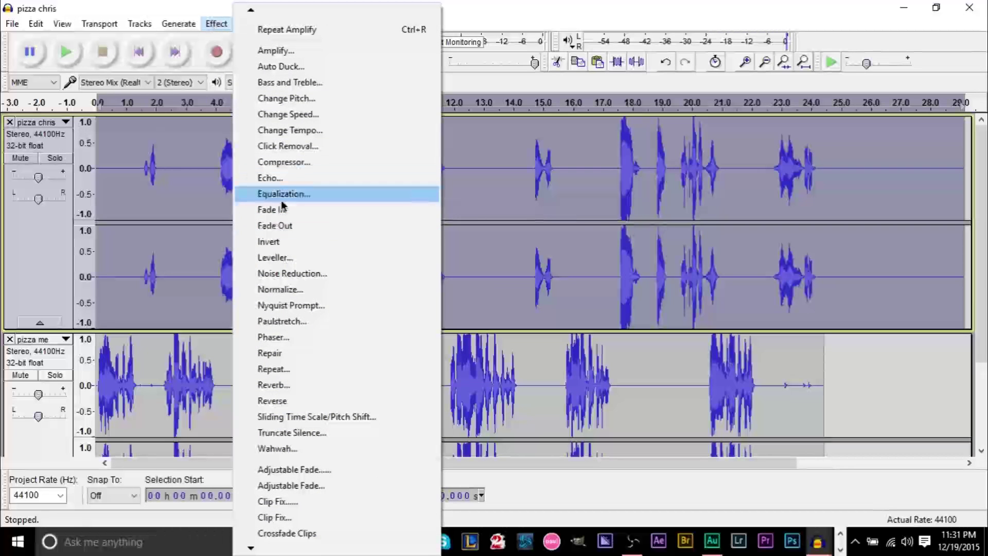
# Open Equalization for pizza chris in Draw Curves mode, leaving the curve flat with no preset
pyautogui.click(282, 195)
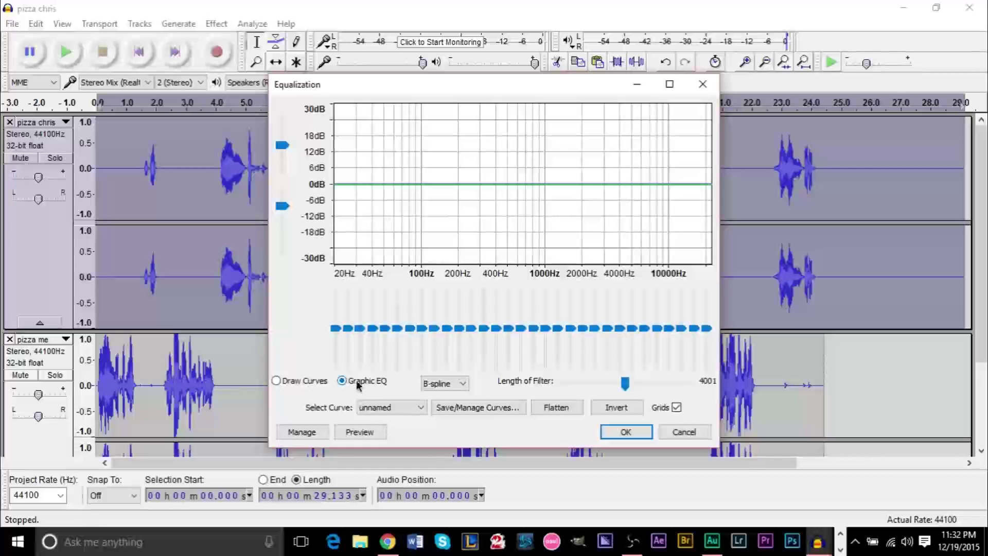
pyautogui.click(289, 381)
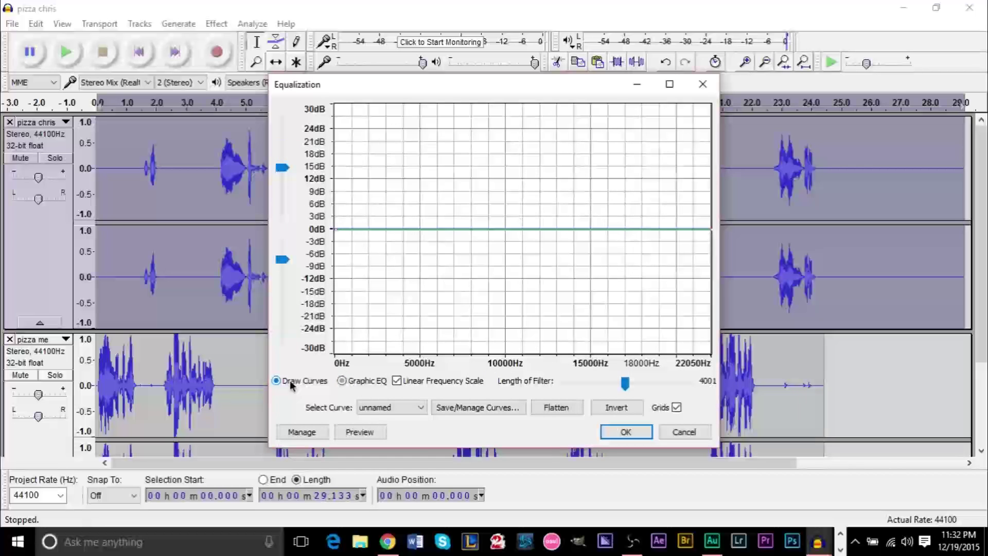
pyautogui.click(378, 406)
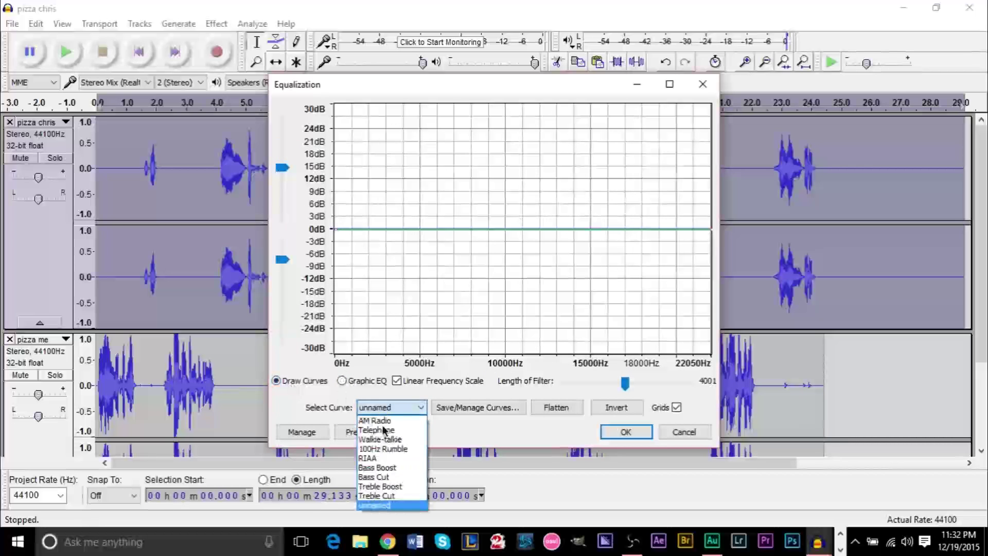
pyautogui.click(309, 384)
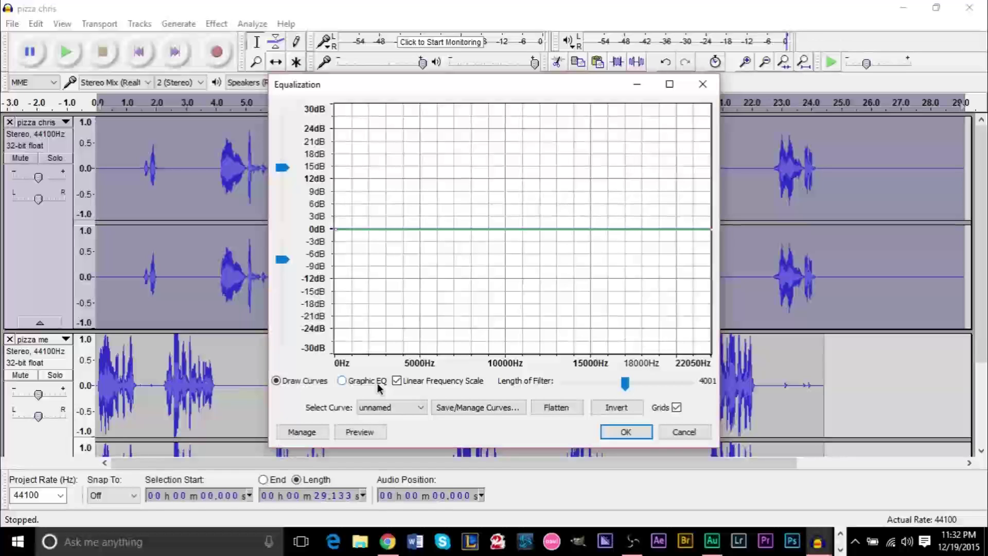
# Draw a trial boost near 3000 Hz on a linear frequency scale, then cancel without applying
pyautogui.click(409, 379)
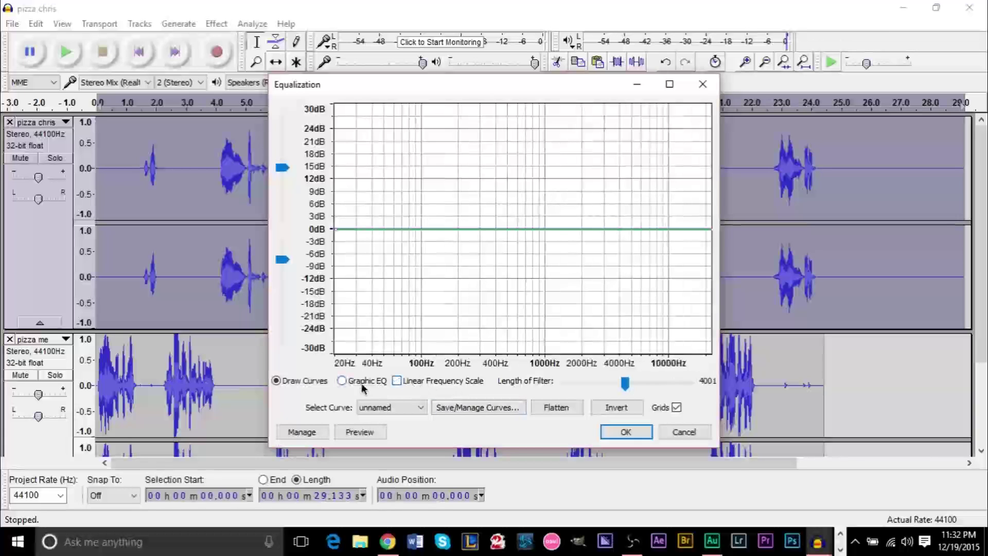
pyautogui.click(342, 381)
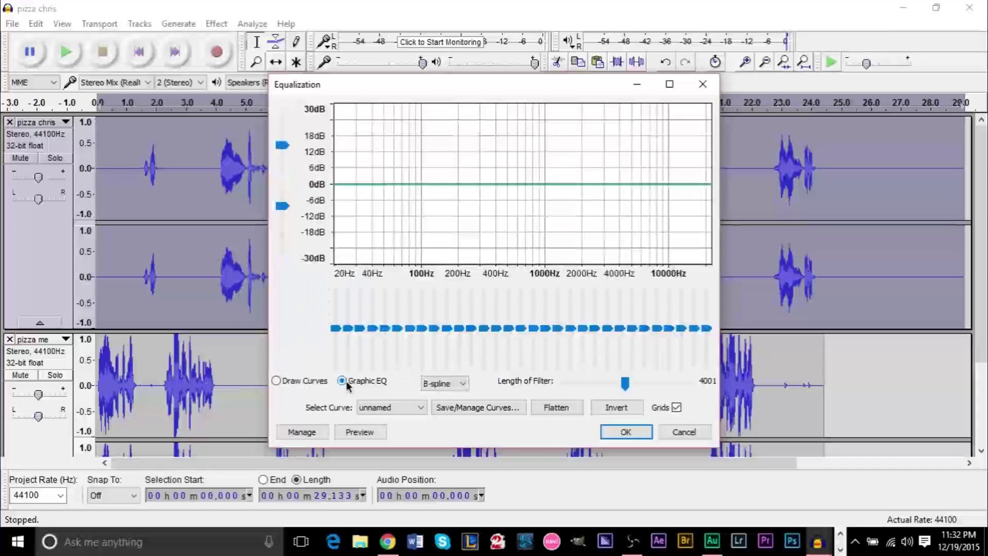
pyautogui.click(305, 385)
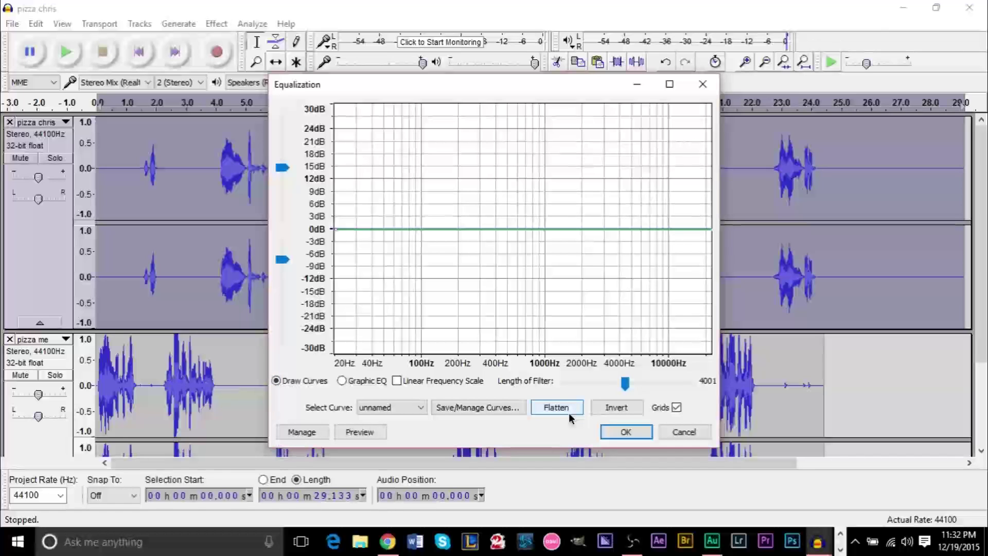
pyautogui.click(398, 381)
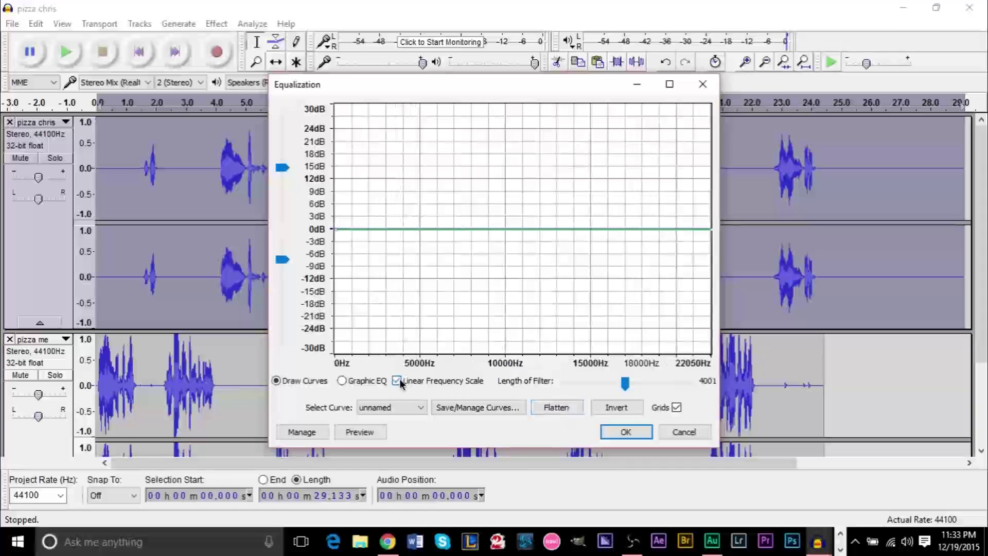
pyautogui.moveTo(386, 229); pyautogui.dragTo(387, 197)
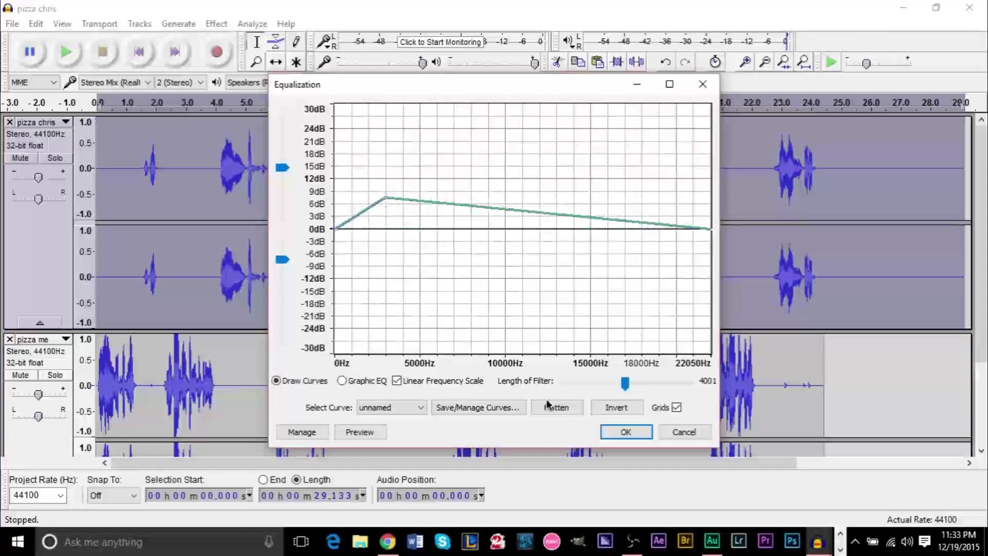
pyautogui.click(684, 431)
pyautogui.click(220, 25)
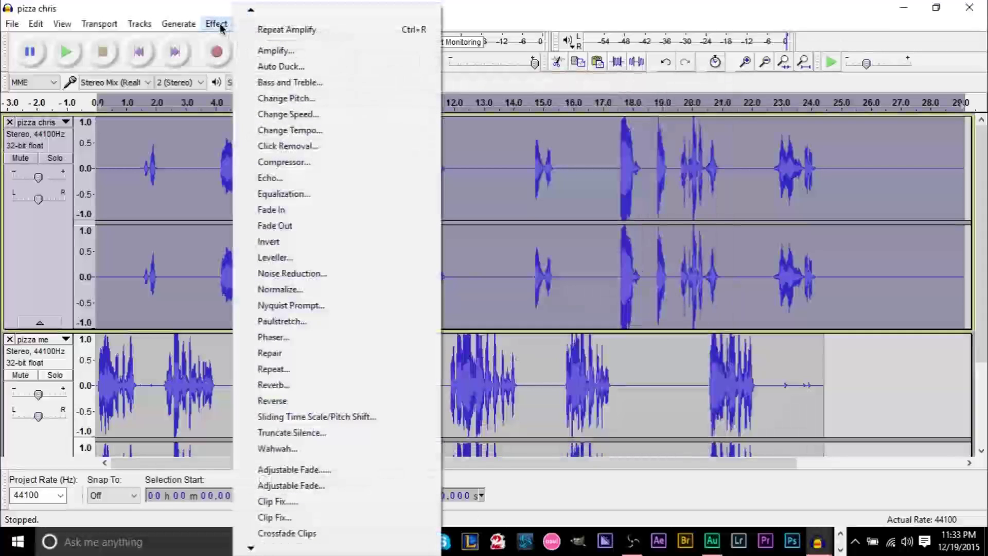
pyautogui.click(284, 194)
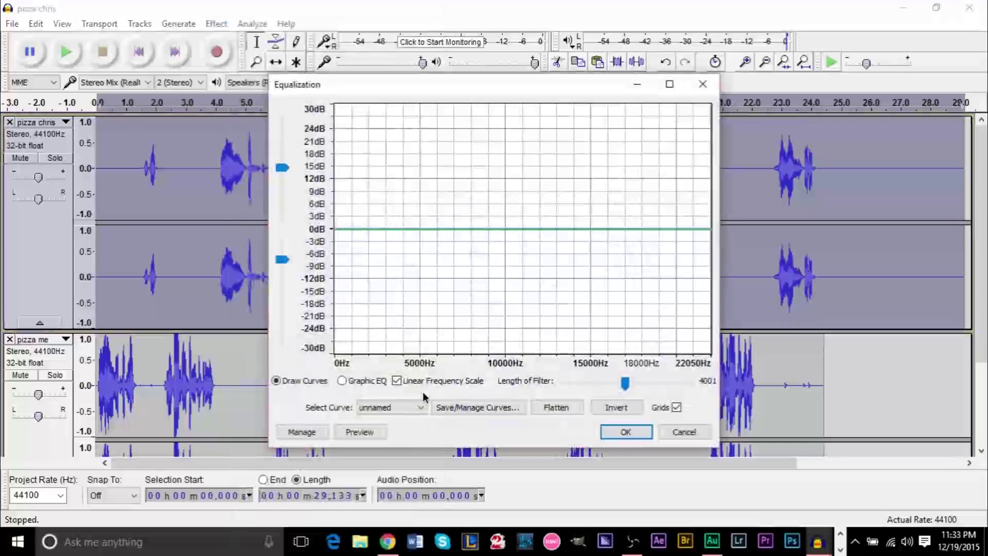
pyautogui.moveTo(487, 228); pyautogui.dragTo(494, 125)
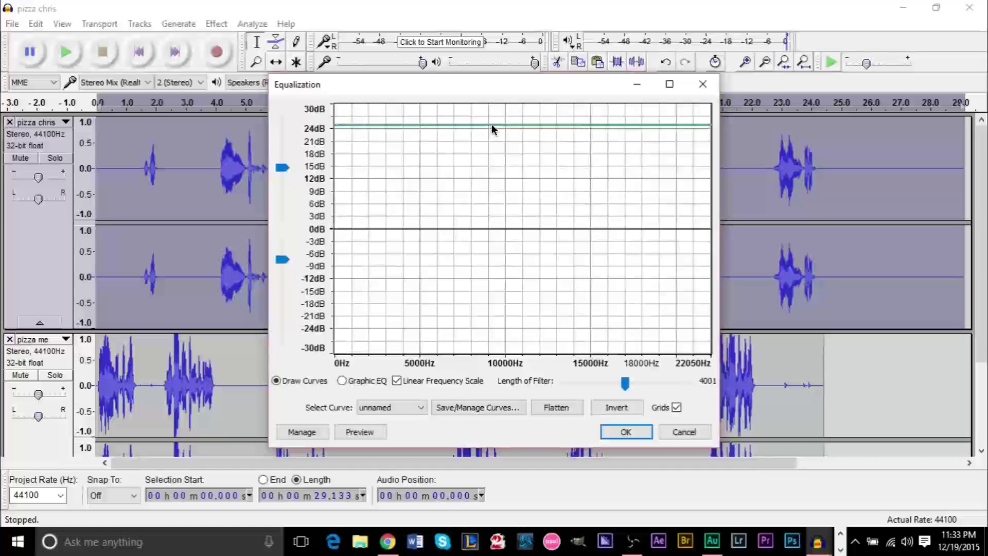
pyautogui.click(683, 432)
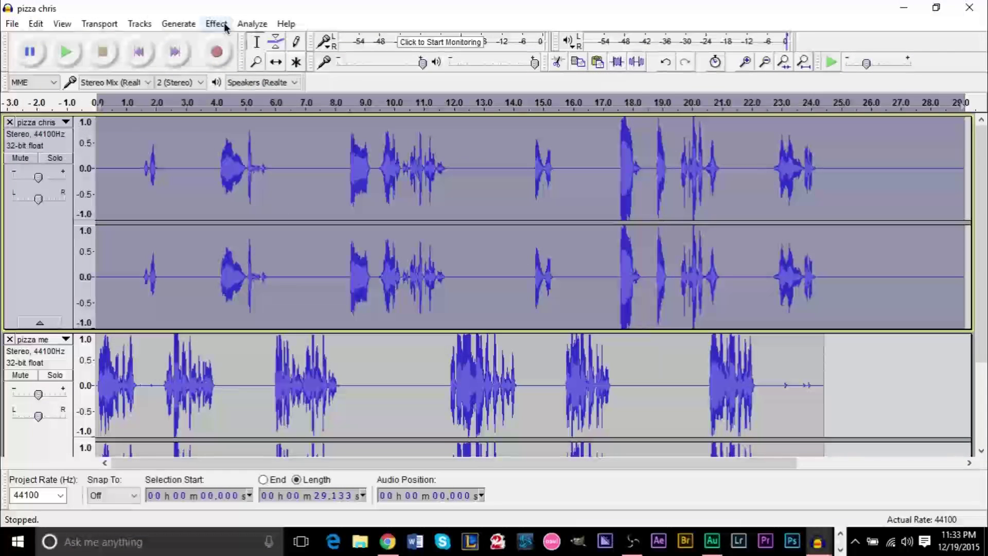